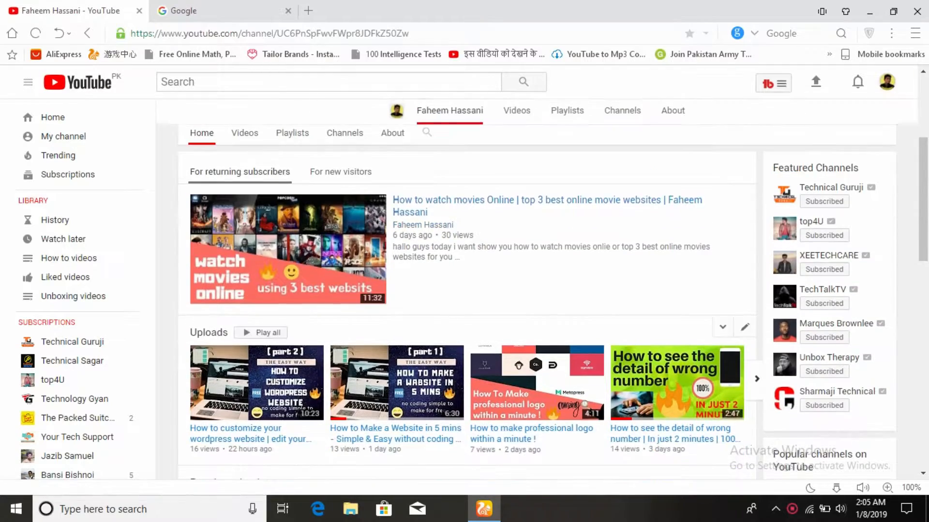
pyautogui.scroll(-2, 465, 291)
pyautogui.scroll(-2, 678, 329)
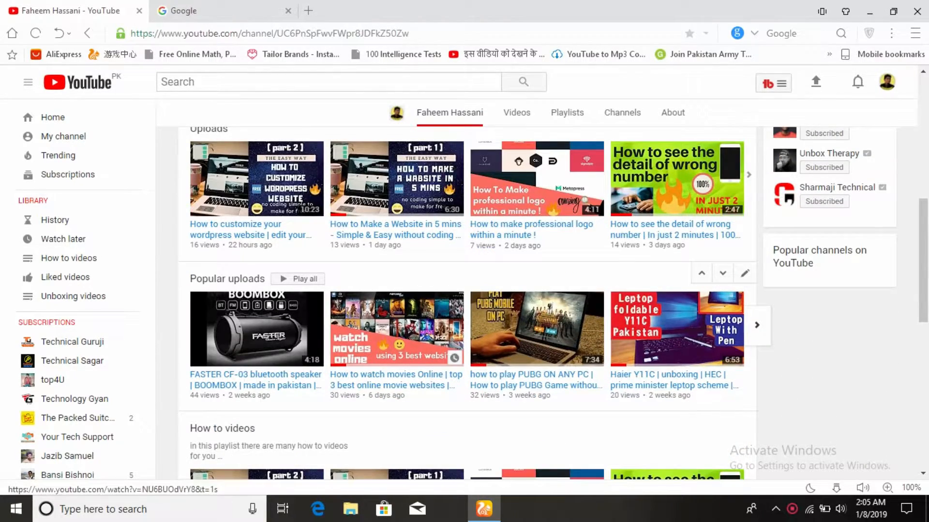
pyautogui.scroll(5, 677, 329)
pyautogui.scroll(2, 537, 290)
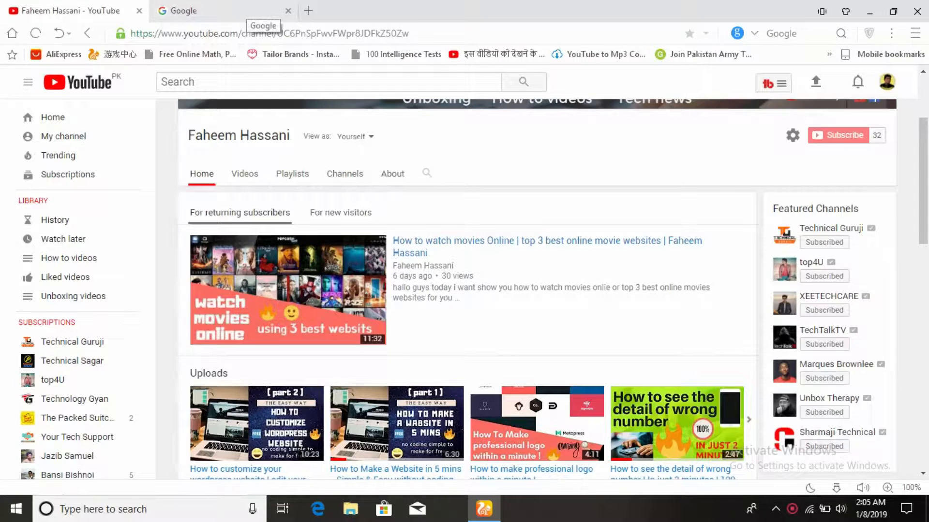
# - Search Google for "canva youtube thumbnail" and start a new YouTube thumbnail design from Canva's thumbnail page
pyautogui.click(261, 10)
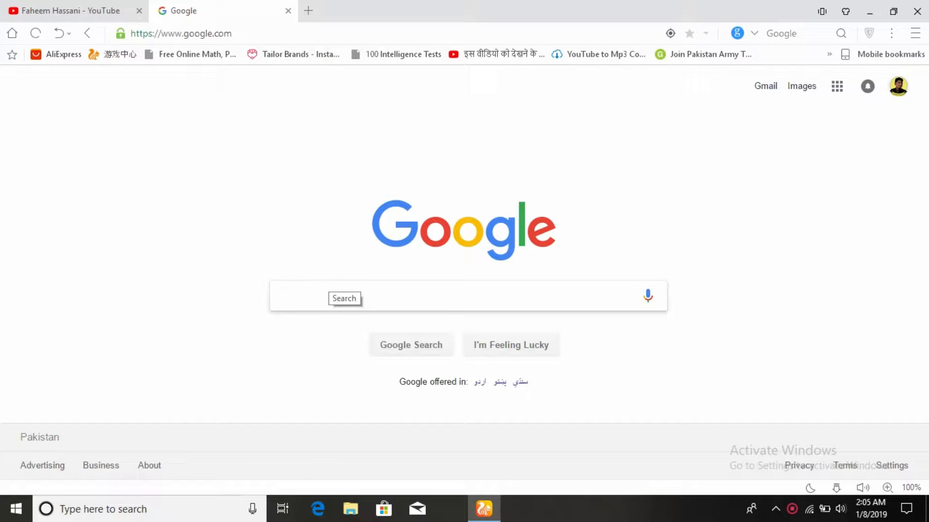
pyautogui.write('canvas')
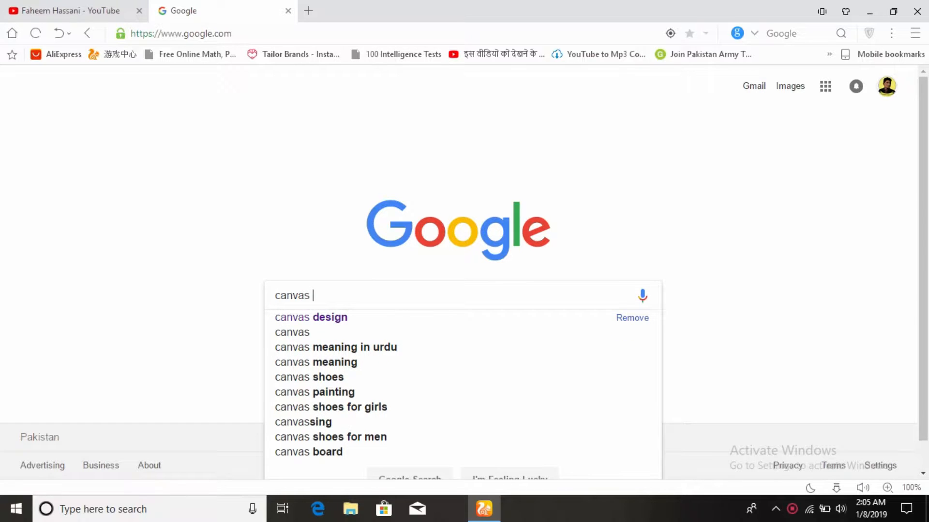
pyautogui.write(' you')
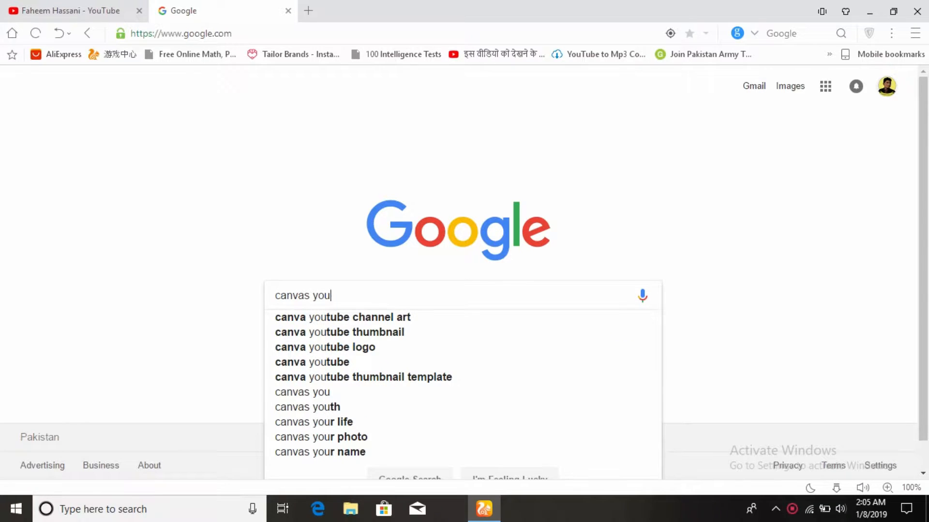
pyautogui.press('Down')
pyautogui.press('Down')
pyautogui.press('Return')
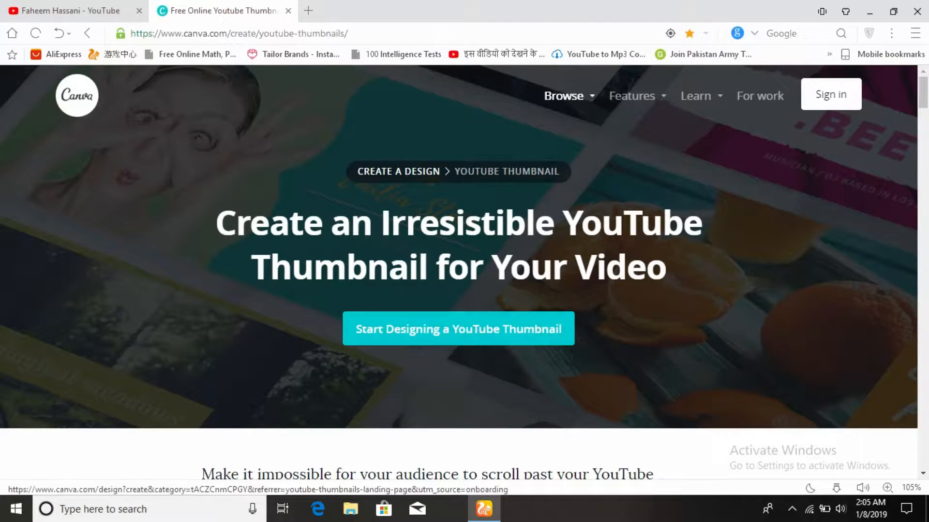
pyautogui.click(458, 329)
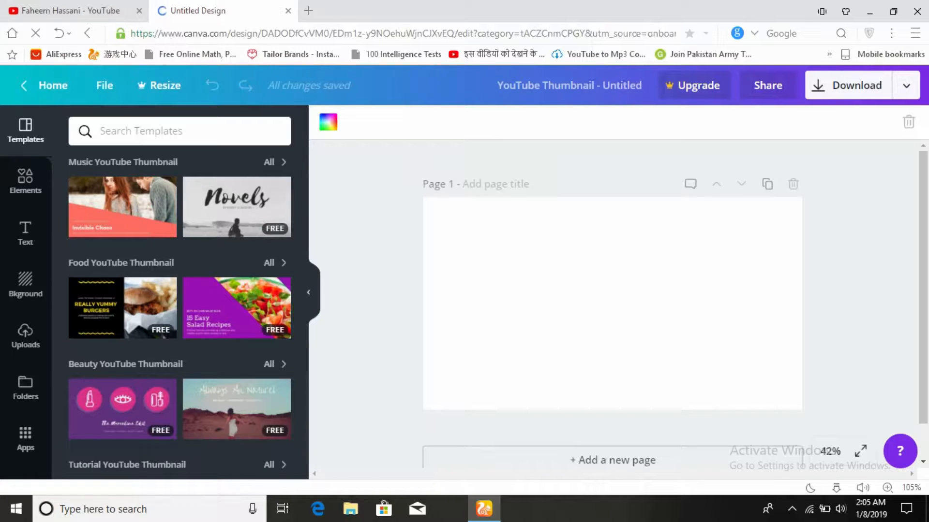
# - Find the free "Goofy the Puppy" thumbnail template and apply it to the blank page
pyautogui.scroll(-6, 179, 309)
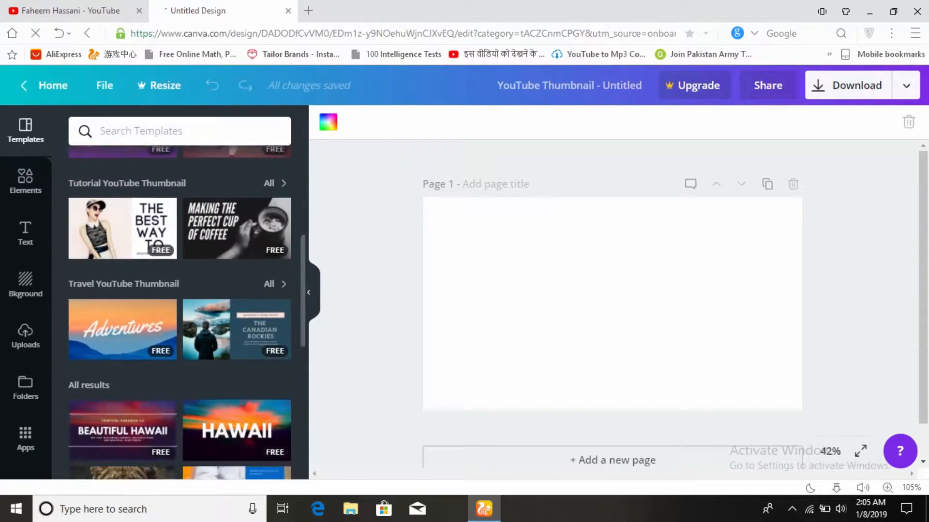
pyautogui.scroll(-10, 179, 309)
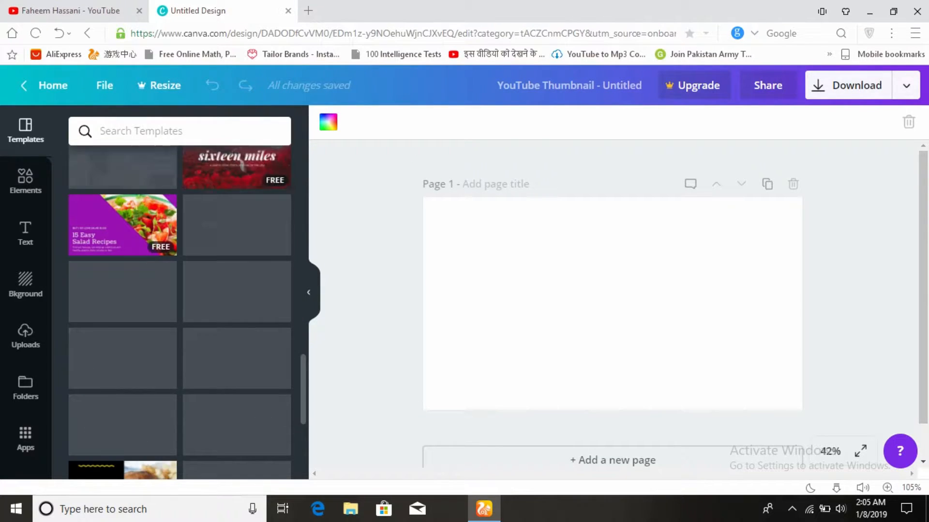
pyautogui.scroll(-5, 180, 312)
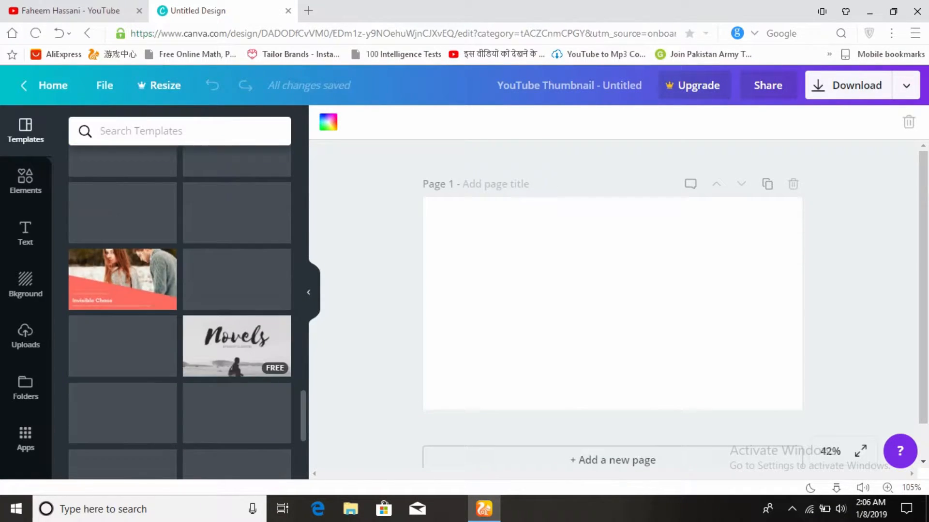
pyautogui.scroll(-4, 180, 311)
pyautogui.scroll(-1, 180, 312)
pyautogui.scroll(4, 180, 312)
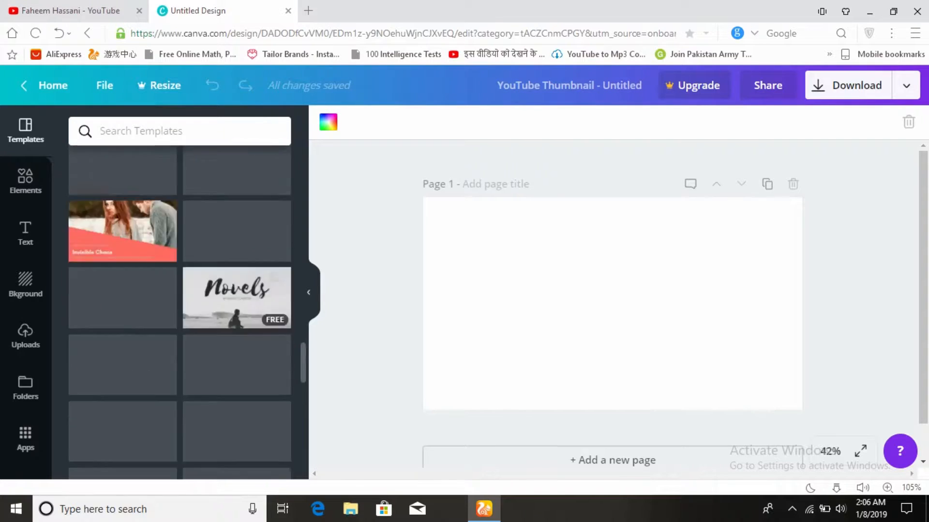
pyautogui.scroll(5, 237, 228)
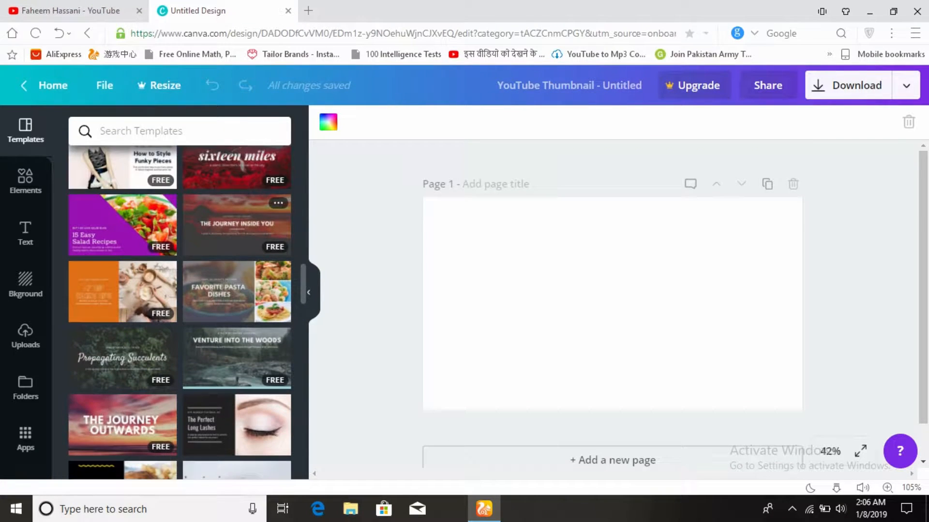
pyautogui.scroll(-10, 237, 227)
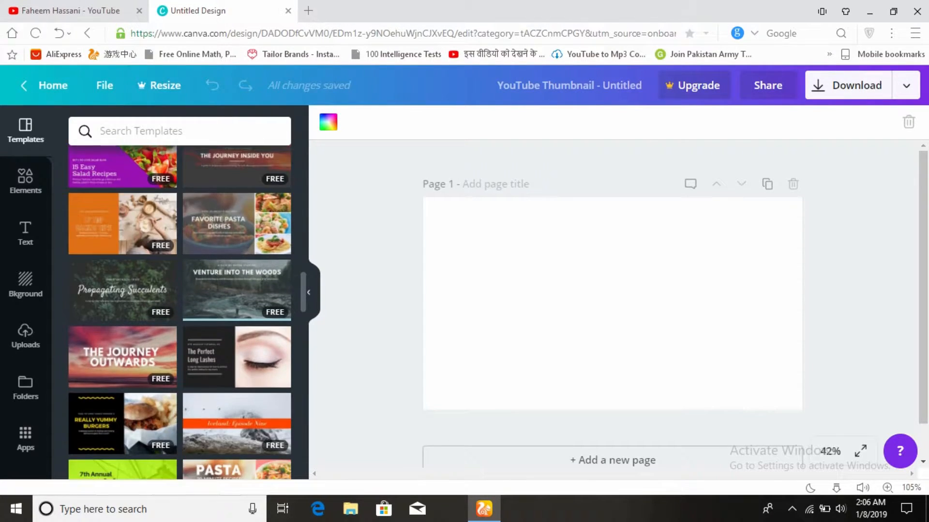
pyautogui.scroll(-8, 237, 227)
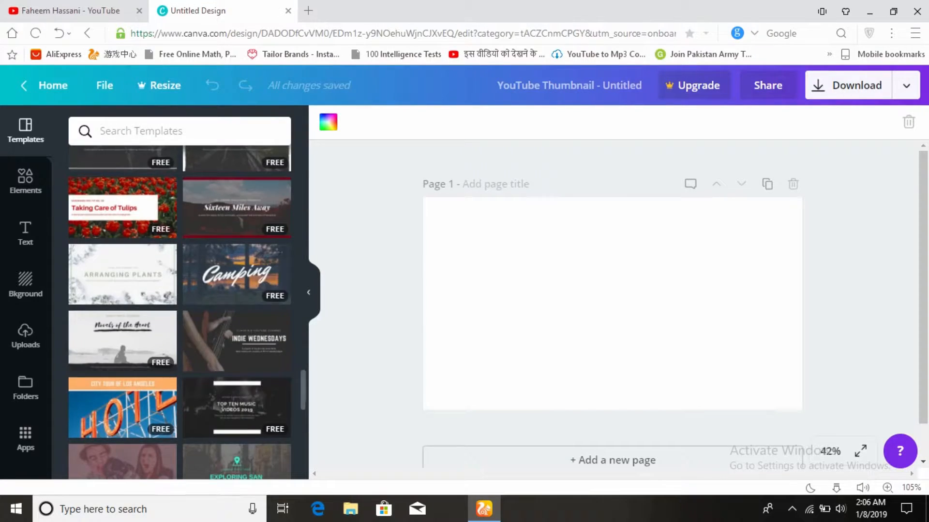
pyautogui.scroll(-10, 237, 227)
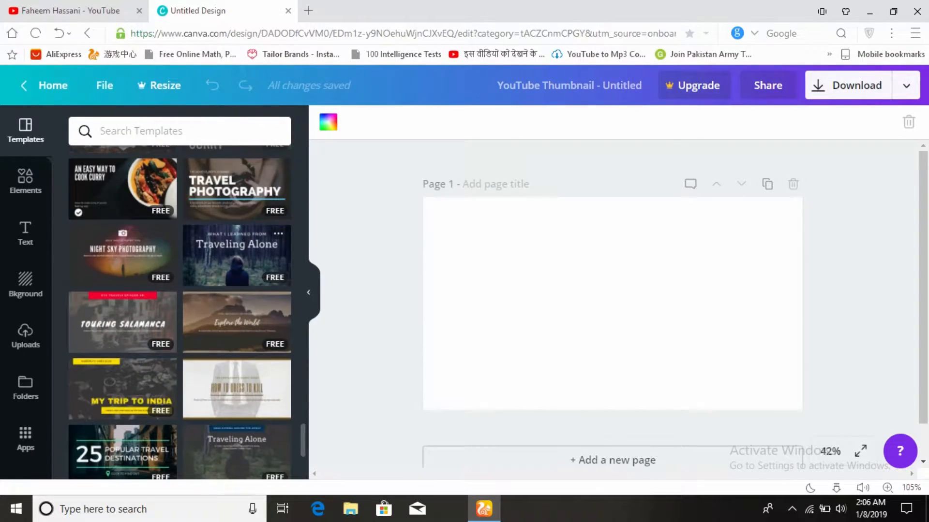
pyautogui.scroll(-10, 237, 228)
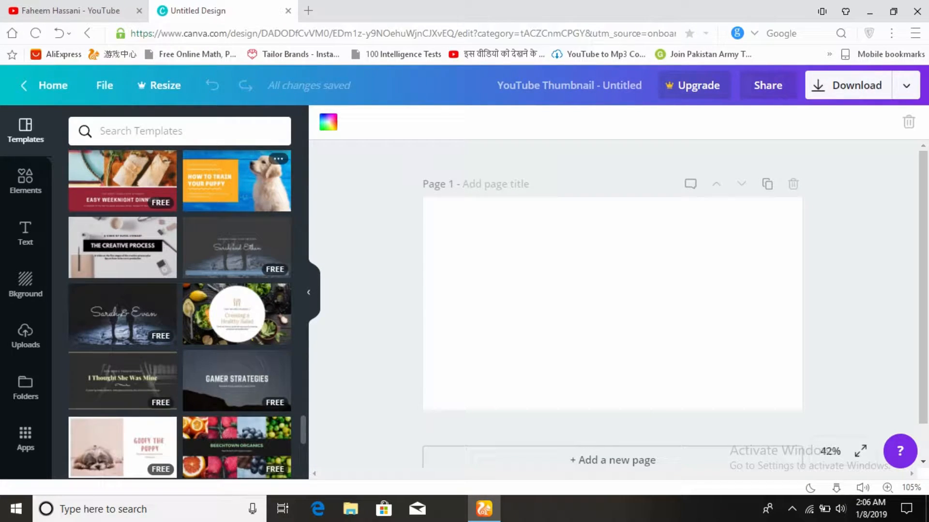
pyautogui.scroll(-5, 237, 357)
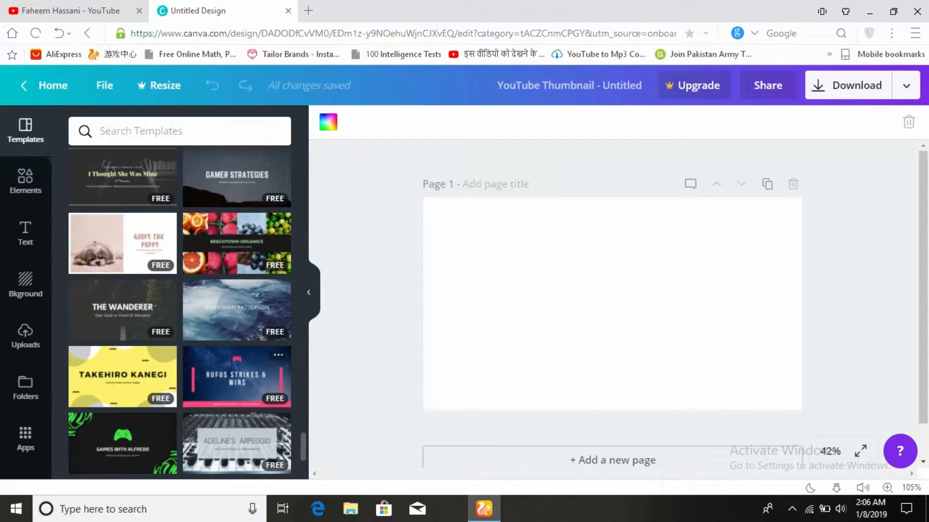
pyautogui.scroll(-2, 237, 338)
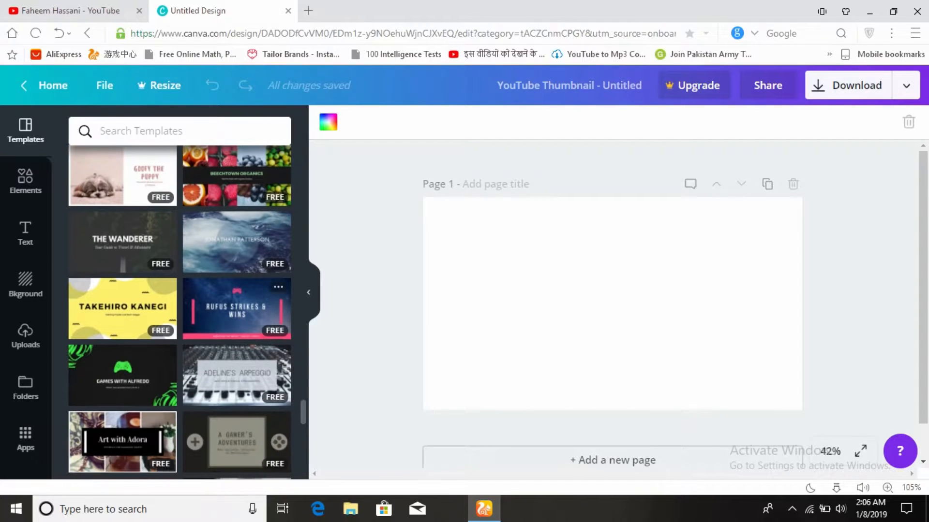
pyautogui.scroll(2, 122, 176)
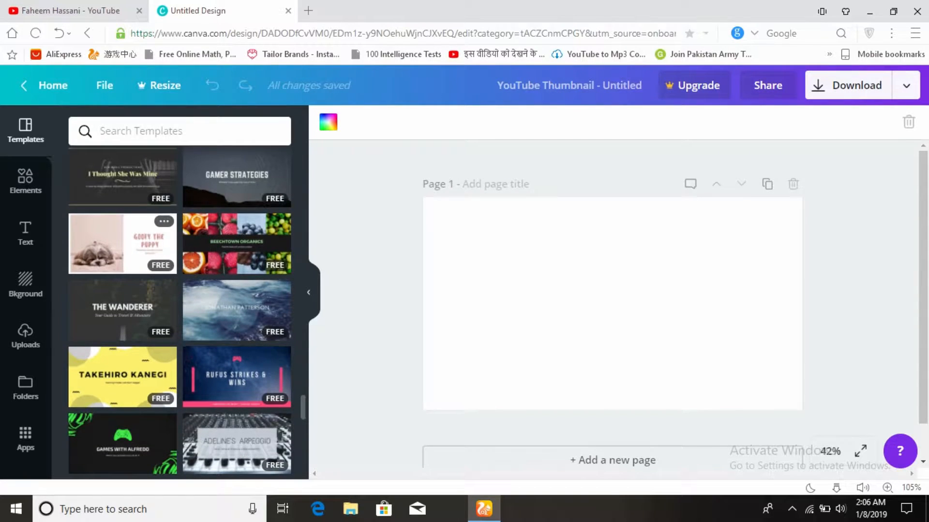
pyautogui.click(123, 244)
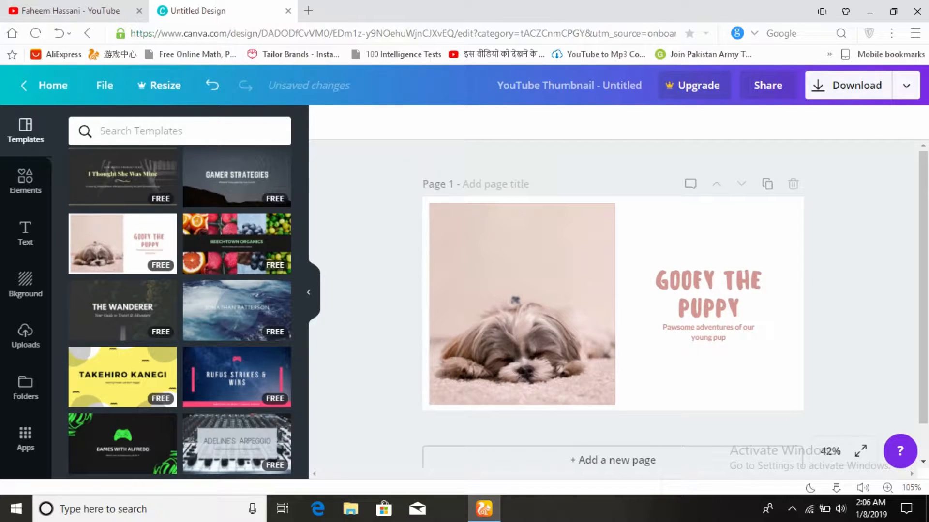
# - Replace the "Goofy the Puppy" heading with "HOW TO CREATE CUSTOM THUMBNAIL"
pyautogui.click(708, 295)
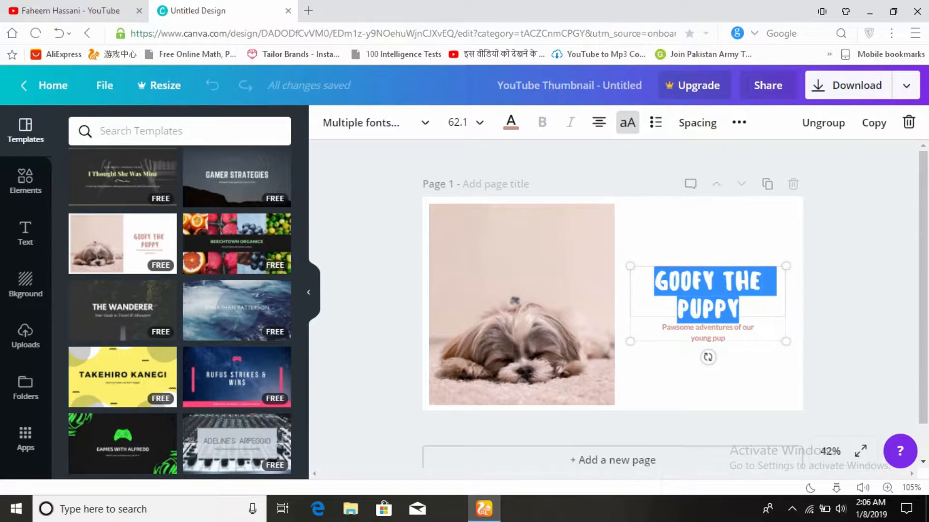
pyautogui.write('HOW')
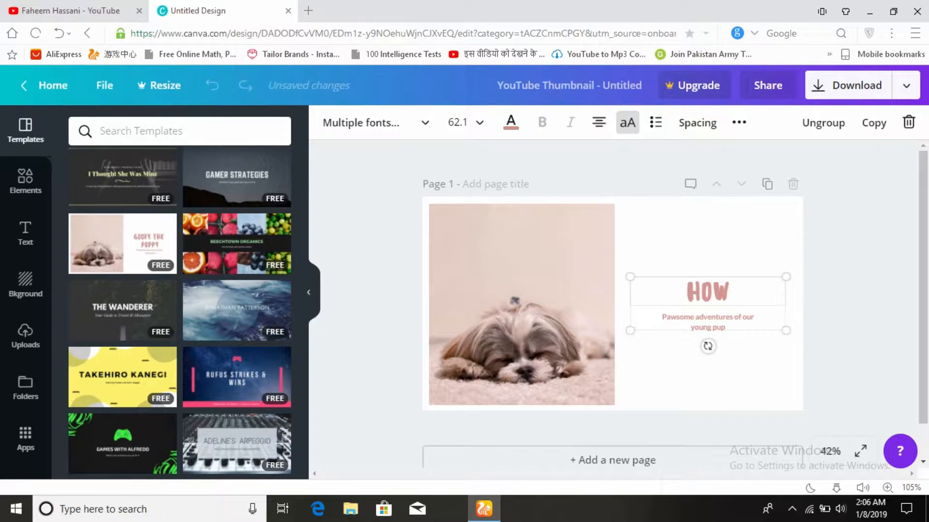
pyautogui.write(' TO CREATE')
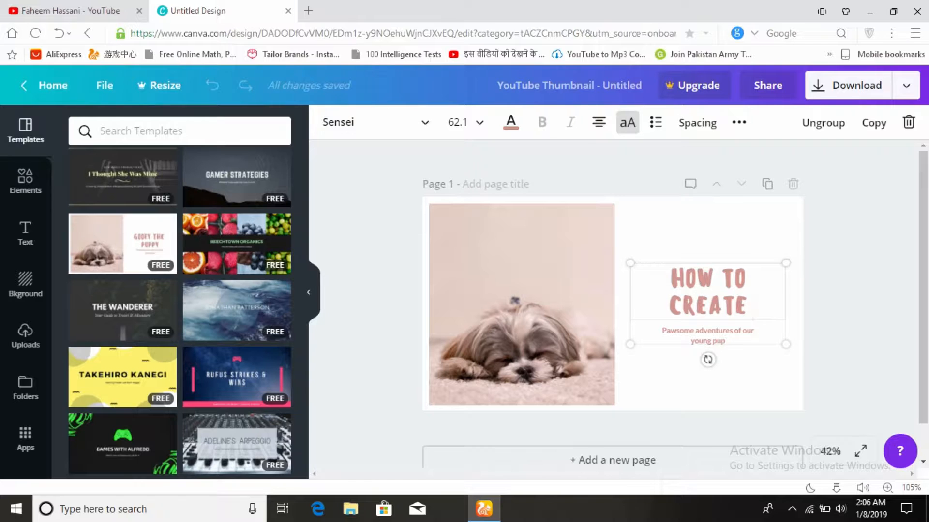
pyautogui.write(' CUS')
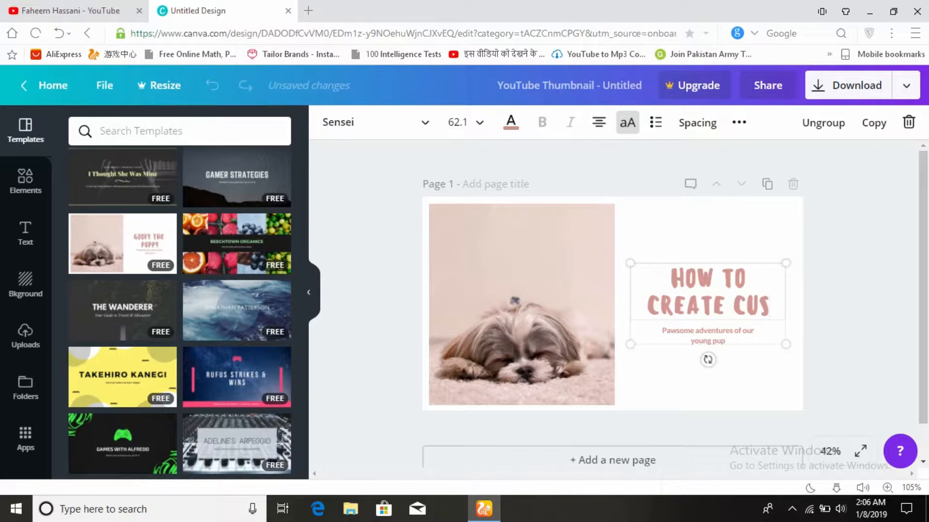
pyautogui.write('TOM THUM')
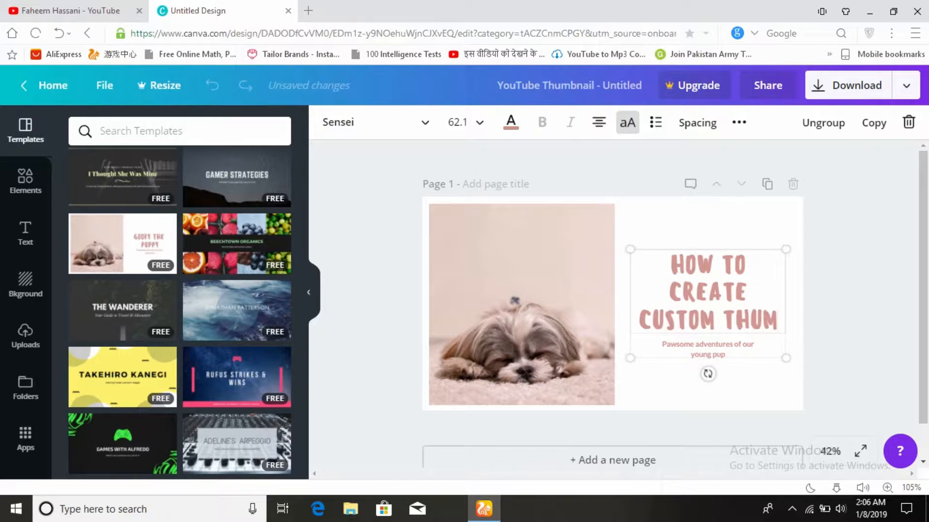
pyautogui.write('BNAIL')
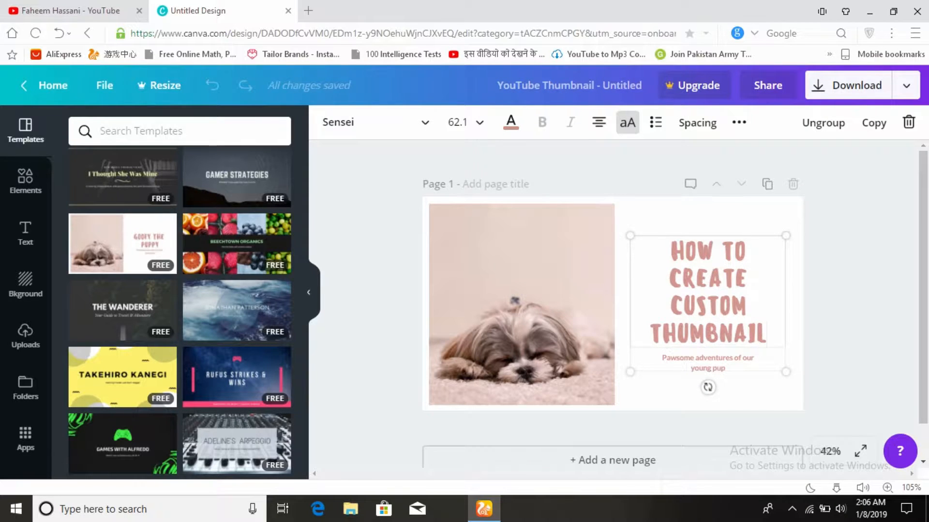
# - Replace the small subtitle under the heading with "get a free thumbnail online from canvas"
pyautogui.doubleClick(719, 368)
pyautogui.hotkey('ctrl', 'a')
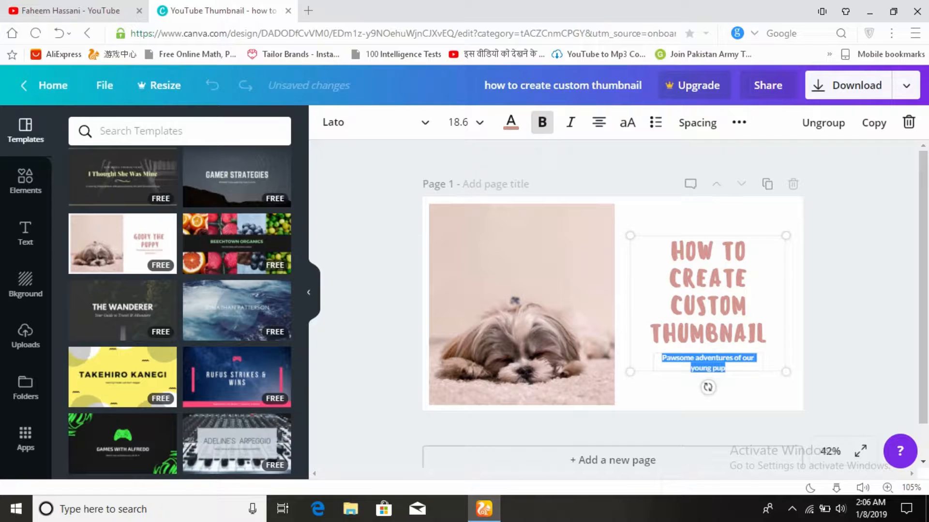
pyautogui.write('get a free thumbnail online fro')
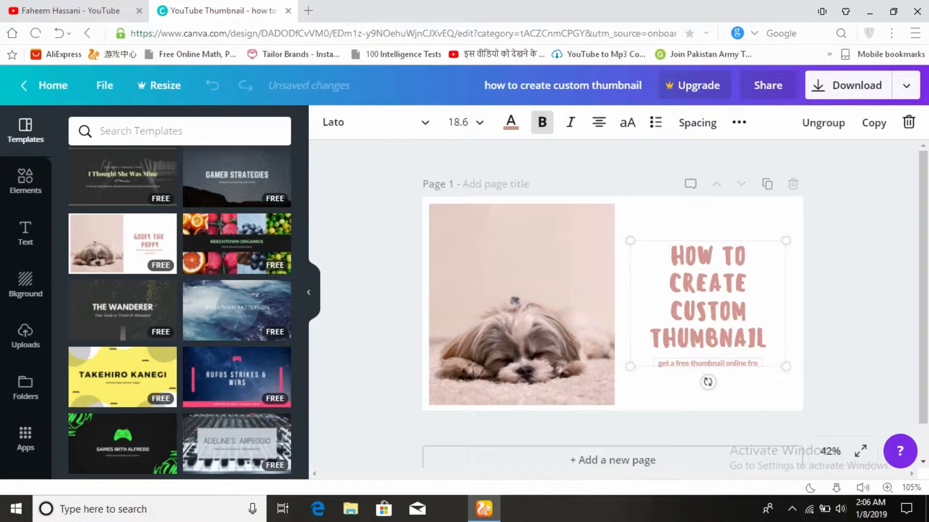
pyautogui.write('m canv')
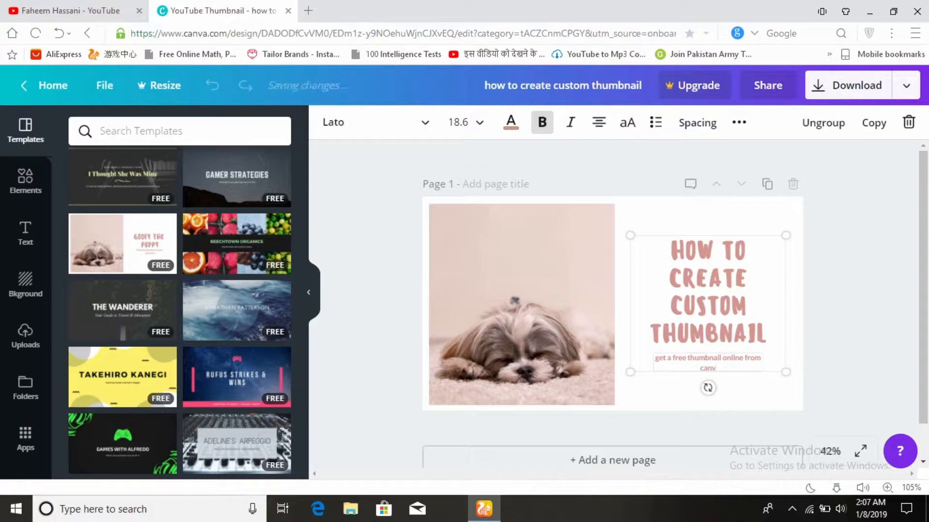
pyautogui.write('as')
# - Search the elements for "thumbnail" and replace the puppy photo with the free photo of a yellow-green tree
pyautogui.click(521, 304)
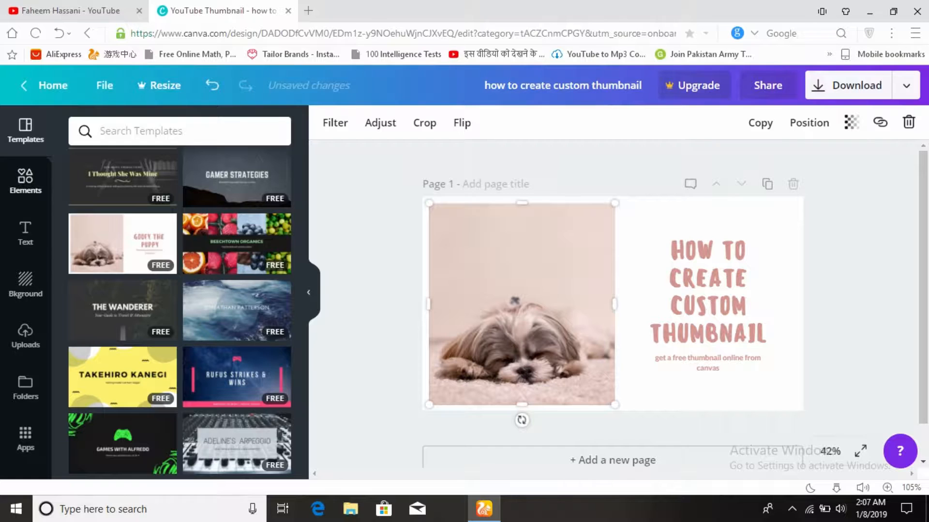
pyautogui.click(25, 181)
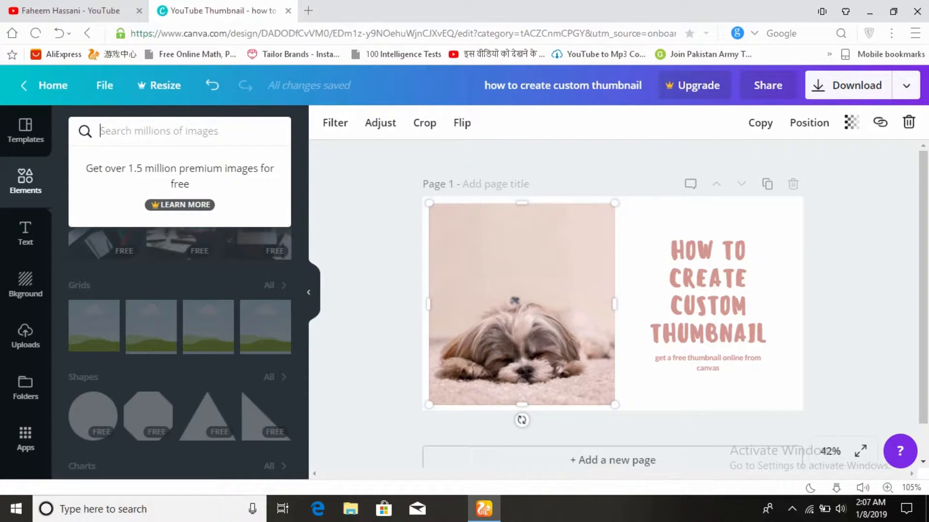
pyautogui.write('th')
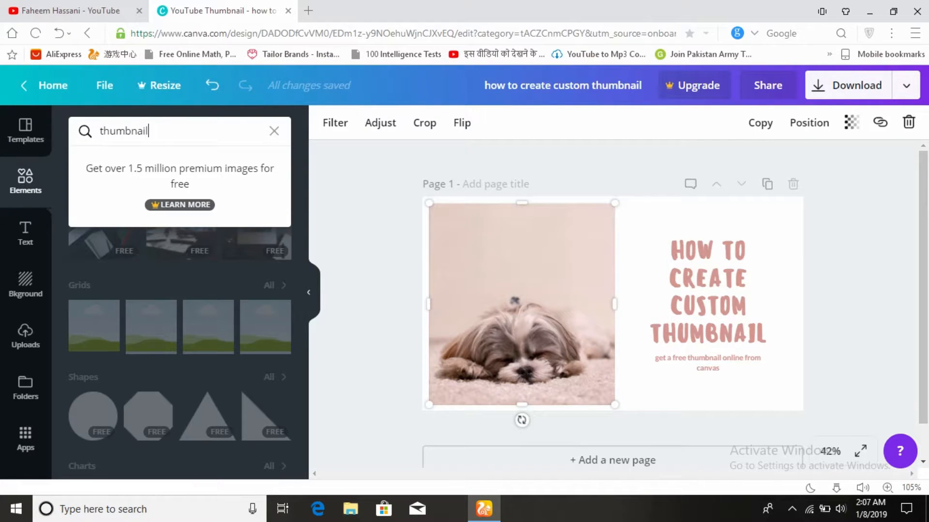
pyautogui.write('umbnail')
pyautogui.press('Return')
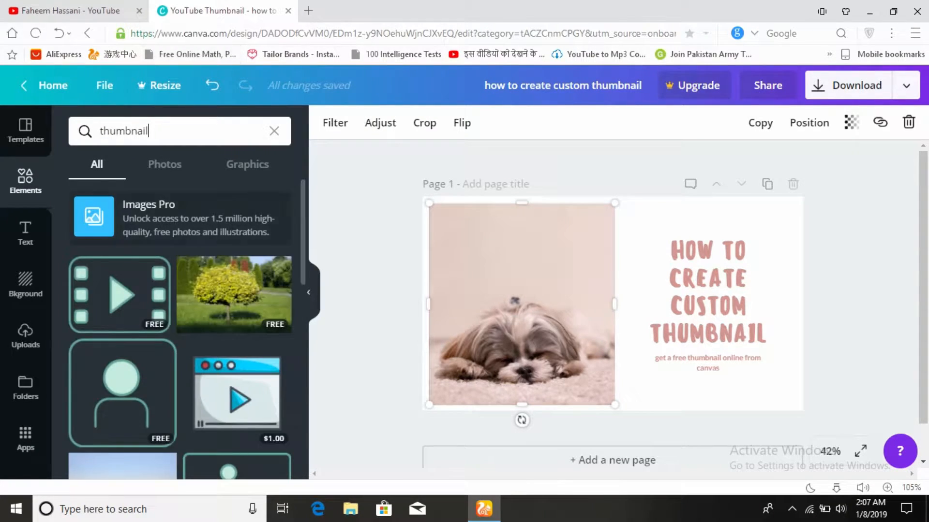
pyautogui.scroll(-1, 180, 333)
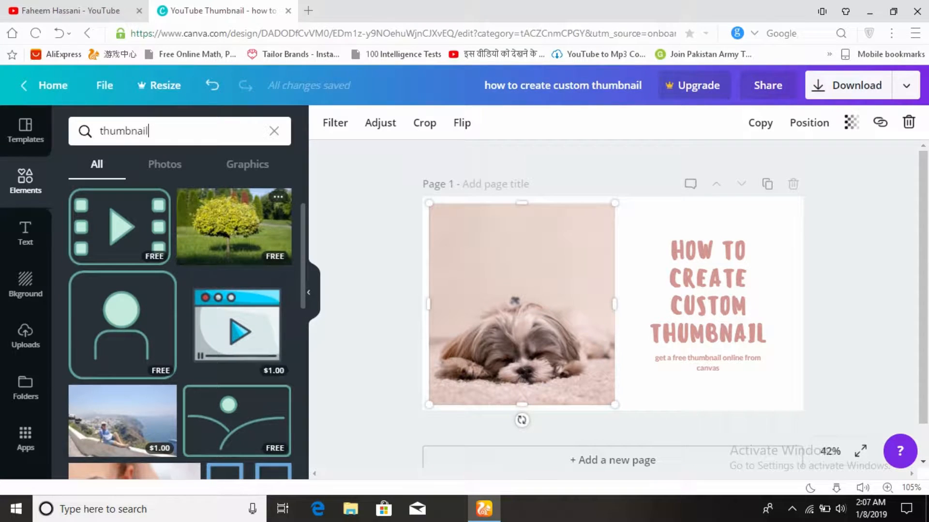
pyautogui.scroll(-4, 180, 329)
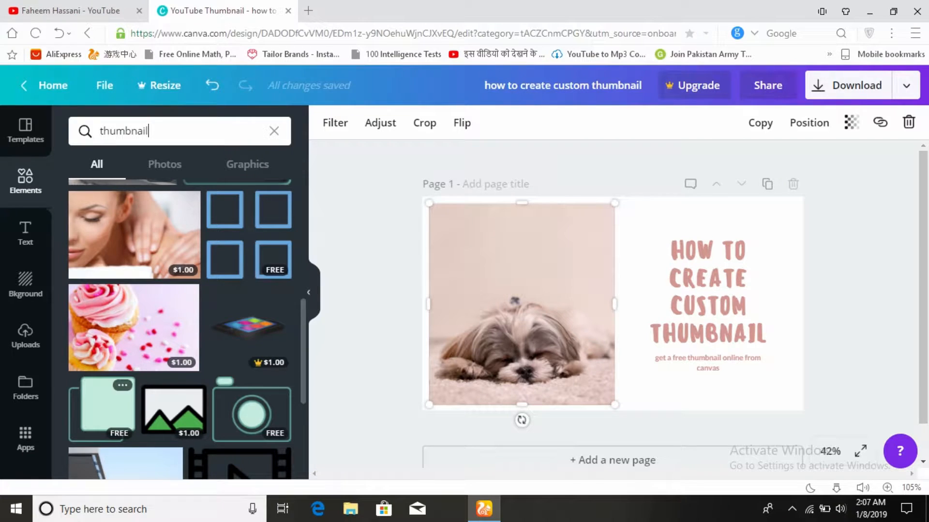
pyautogui.scroll(5, 180, 329)
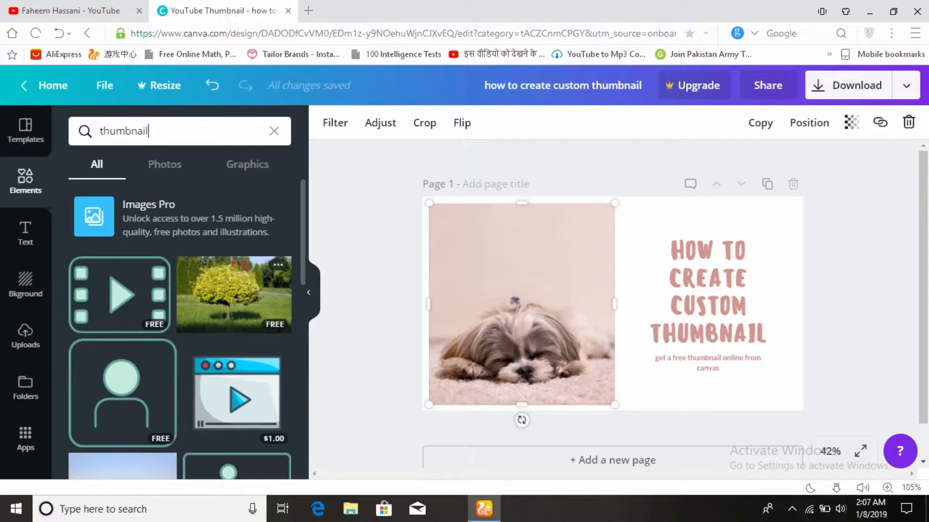
pyautogui.moveTo(234, 295); pyautogui.dragTo(521, 304)
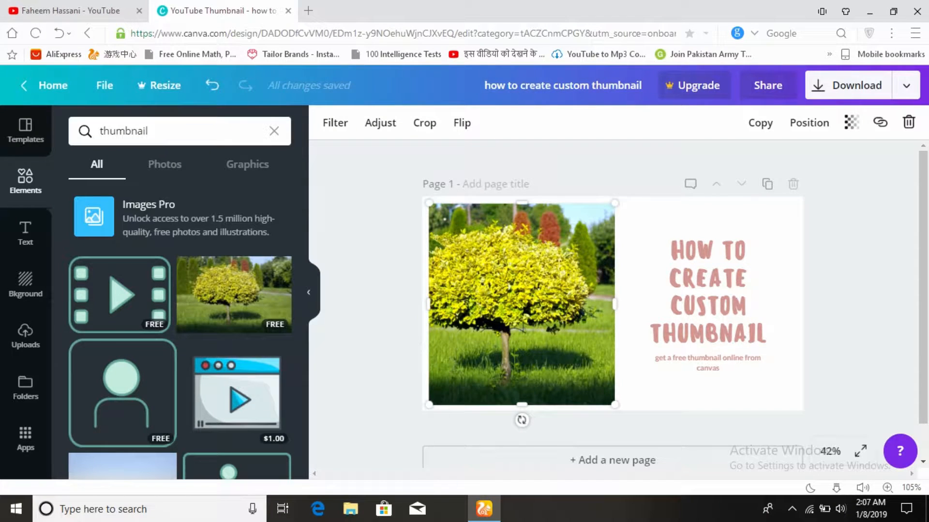
# - Try the free film-frame play graphic over the tree photo at the photo's full width and delete it
pyautogui.moveTo(121, 295); pyautogui.dragTo(696, 312)
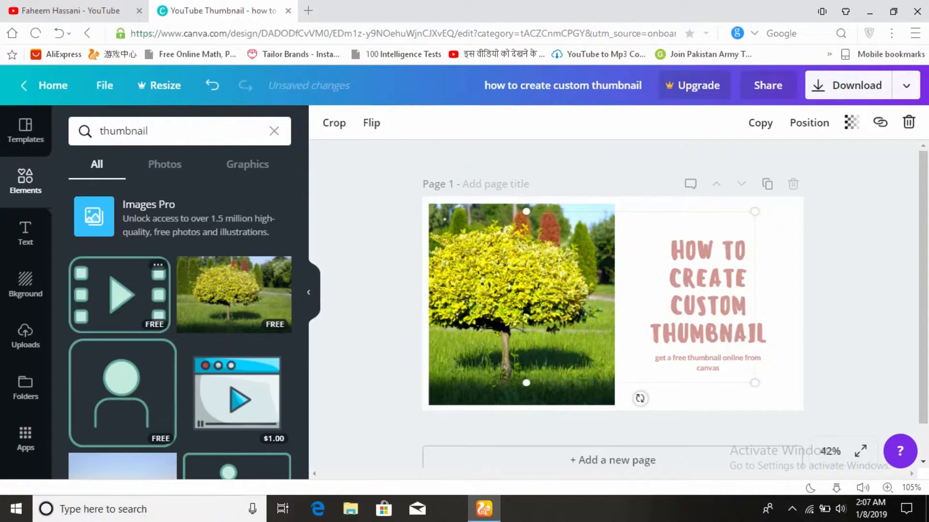
pyautogui.moveTo(755, 211); pyautogui.dragTo(632, 296)
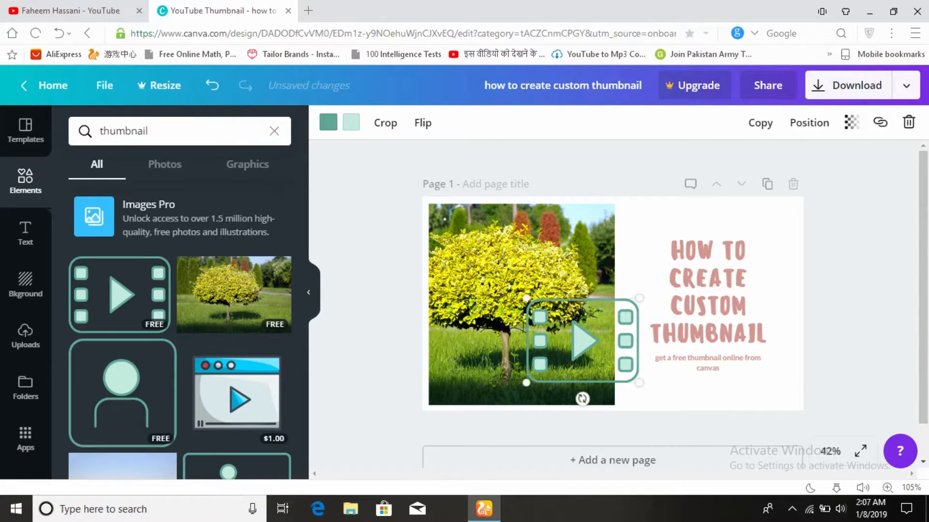
pyautogui.moveTo(575, 341); pyautogui.dragTo(485, 242)
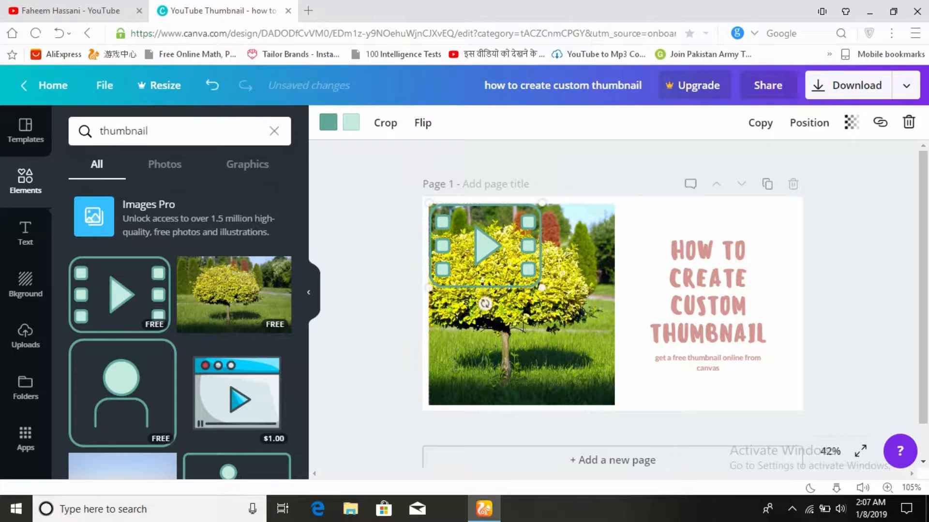
pyautogui.moveTo(542, 288); pyautogui.dragTo(613, 342)
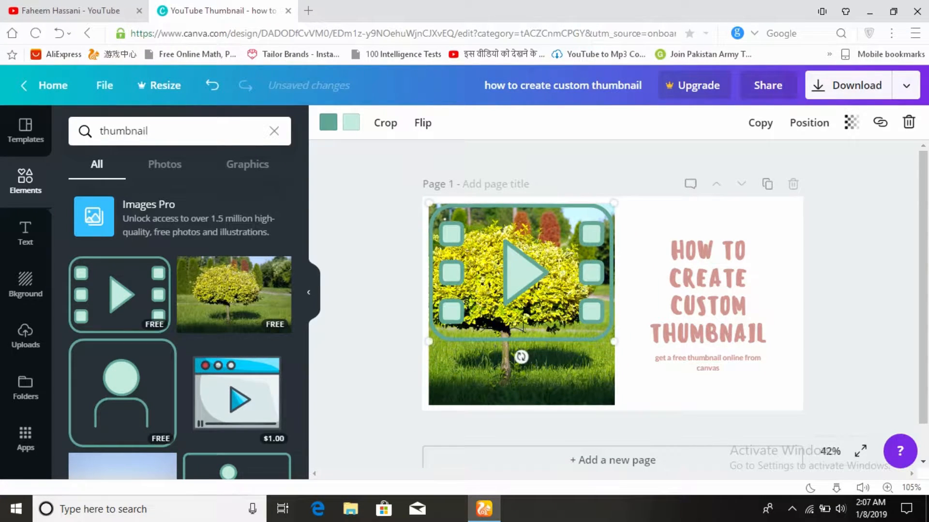
pyautogui.moveTo(526, 302); pyautogui.dragTo(526, 331)
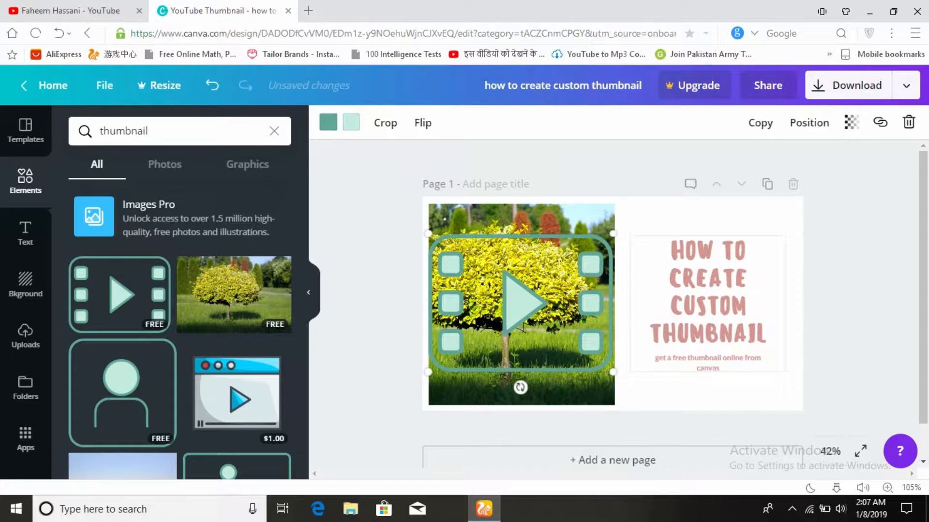
pyautogui.press('Delete')
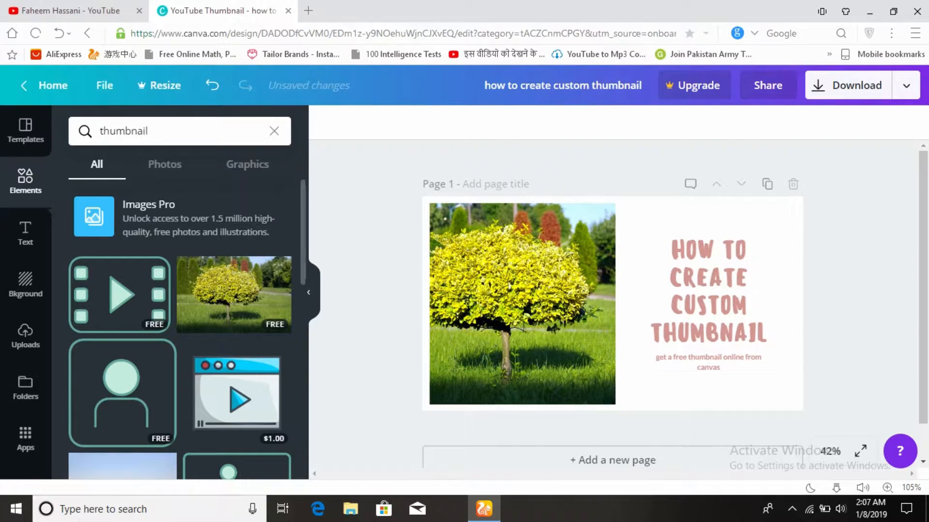
# - Search the elements for "tech" and replace the tree photo with the free circuit board photo
pyautogui.click(145, 132)
pyautogui.moveTo(145, 131); pyautogui.dragTo(99, 131)
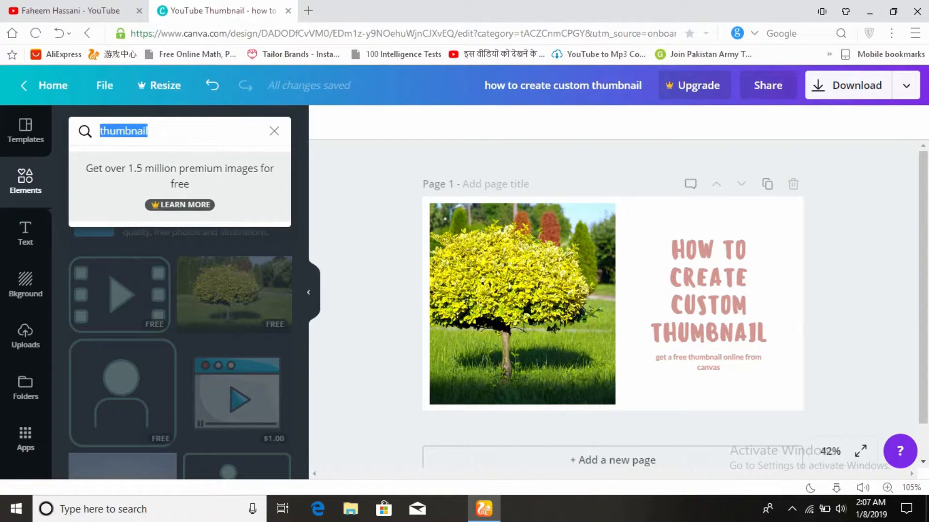
pyautogui.write('tech')
pyautogui.press('Return')
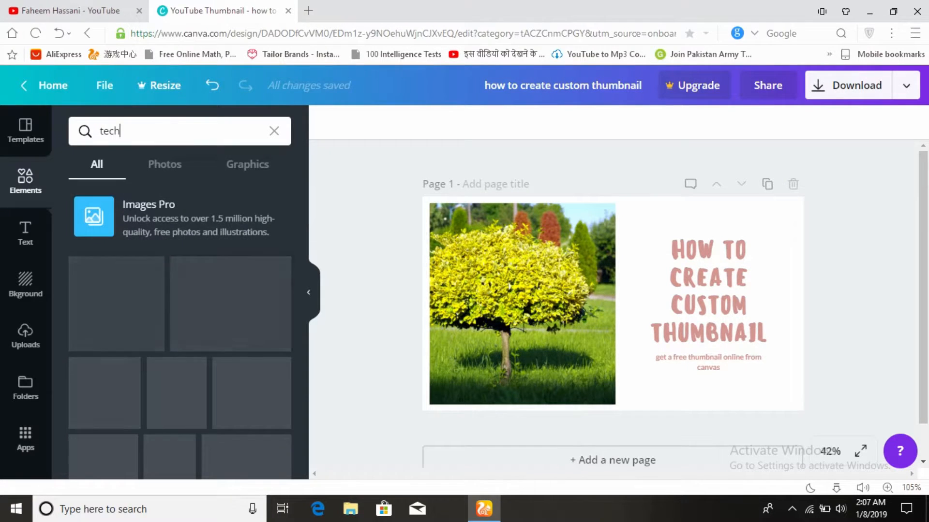
pyautogui.scroll(-5, 145, 251)
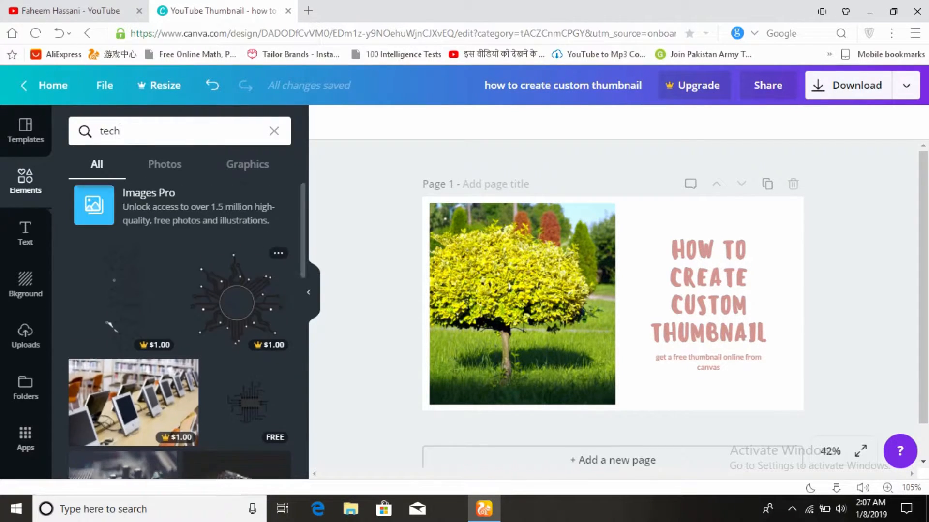
pyautogui.moveTo(122, 228); pyautogui.dragTo(522, 304)
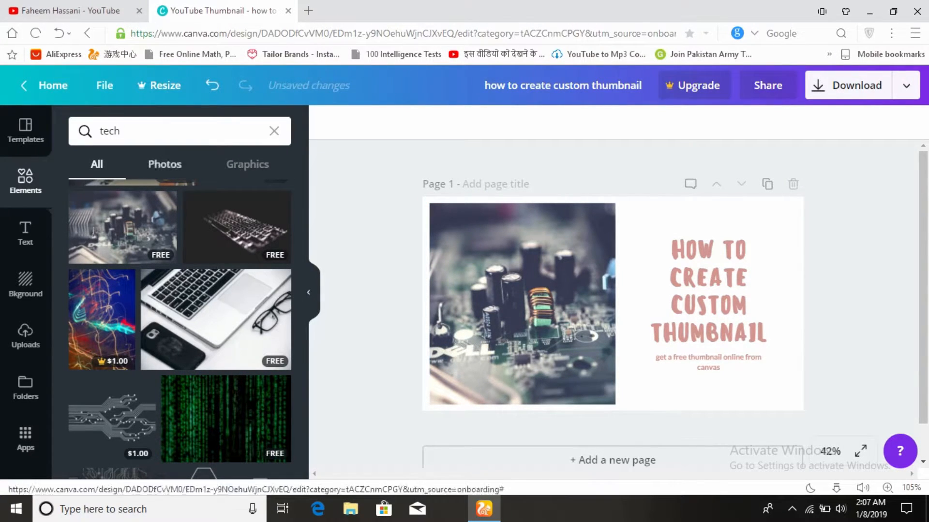
# - Search the elements for "emoji" and add the free party popper, shrunk into the lower-left corner of the circuit board photo
pyautogui.click(162, 131)
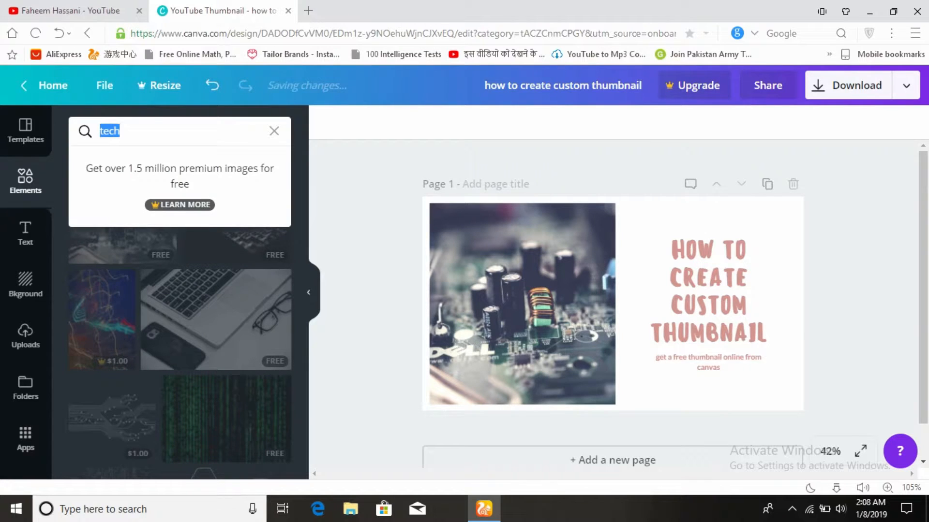
pyautogui.write('emi')
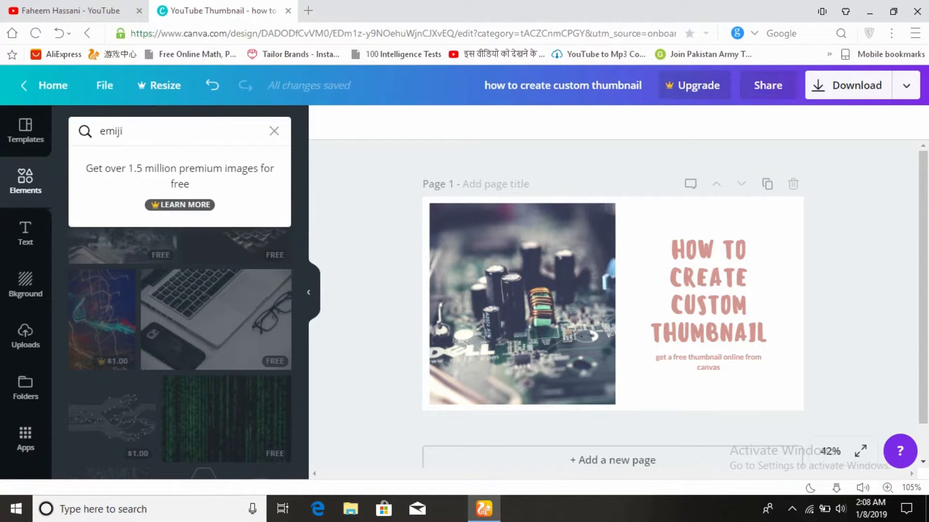
pyautogui.write('ji')
pyautogui.press('Return')
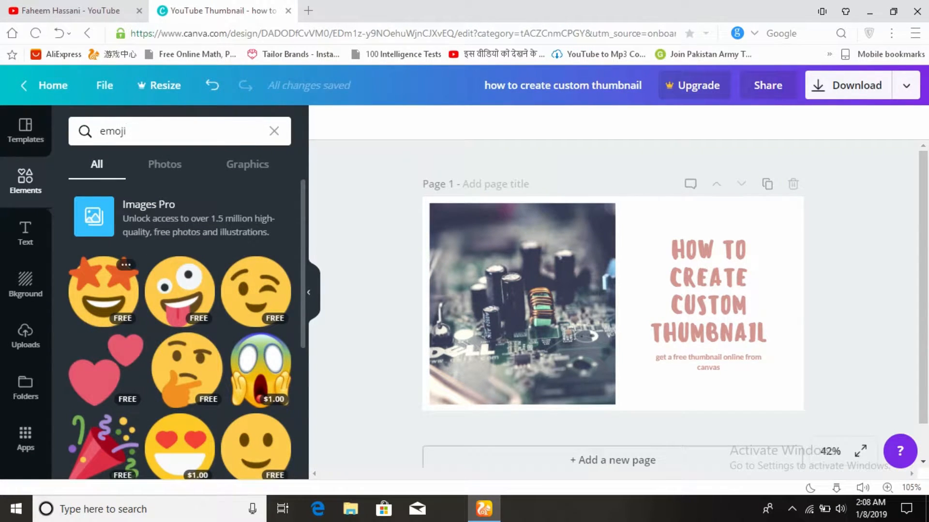
pyautogui.scroll(-3, 186, 338)
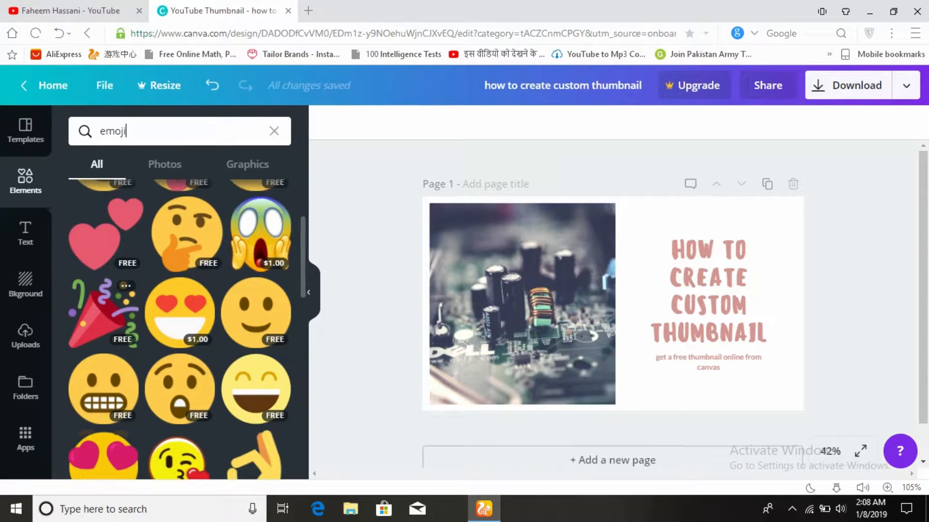
pyautogui.moveTo(103, 314); pyautogui.dragTo(522, 305)
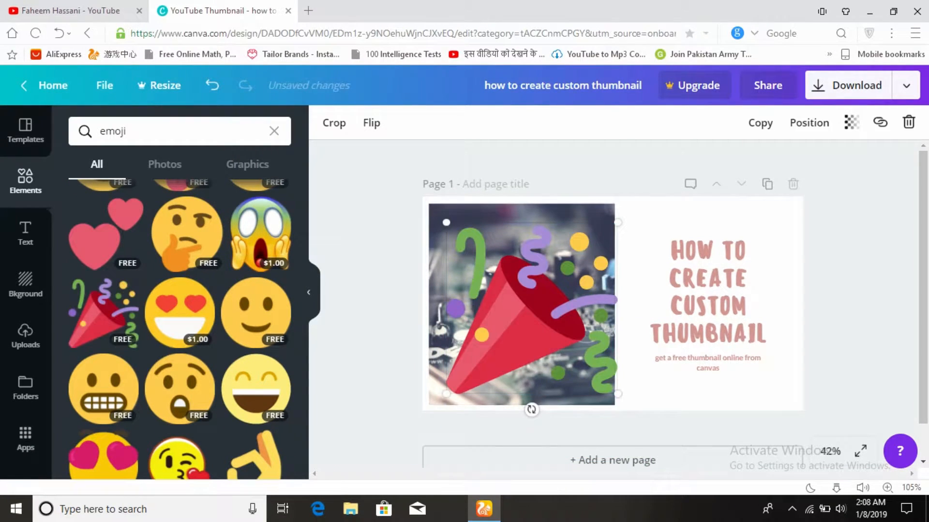
pyautogui.moveTo(618, 222); pyautogui.dragTo(509, 331)
# - Add the free OK-hand emoji at a small size just right of the photo, beside the subtitle
pyautogui.scroll(-1, 257, 281)
pyautogui.scroll(-3, 179, 329)
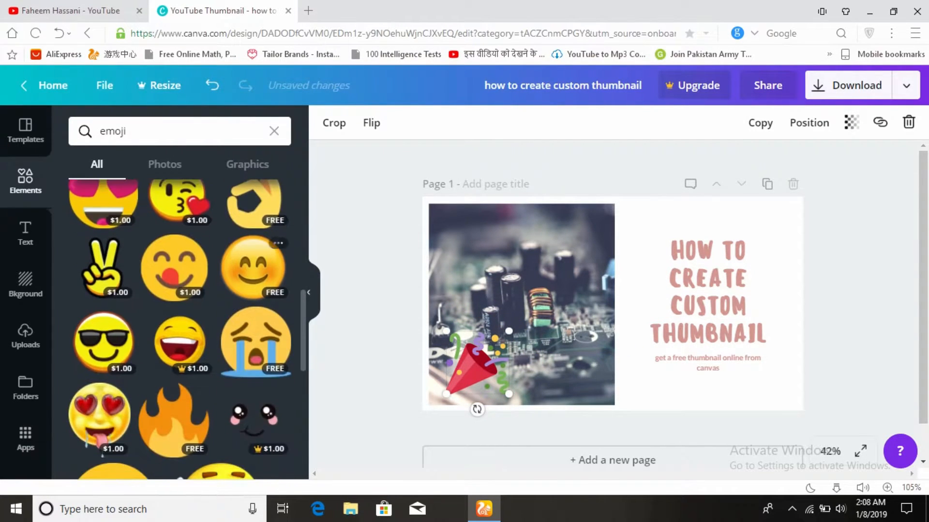
pyautogui.moveTo(256, 264); pyautogui.dragTo(614, 310)
pyautogui.moveTo(699, 223); pyautogui.dragTo(638, 377)
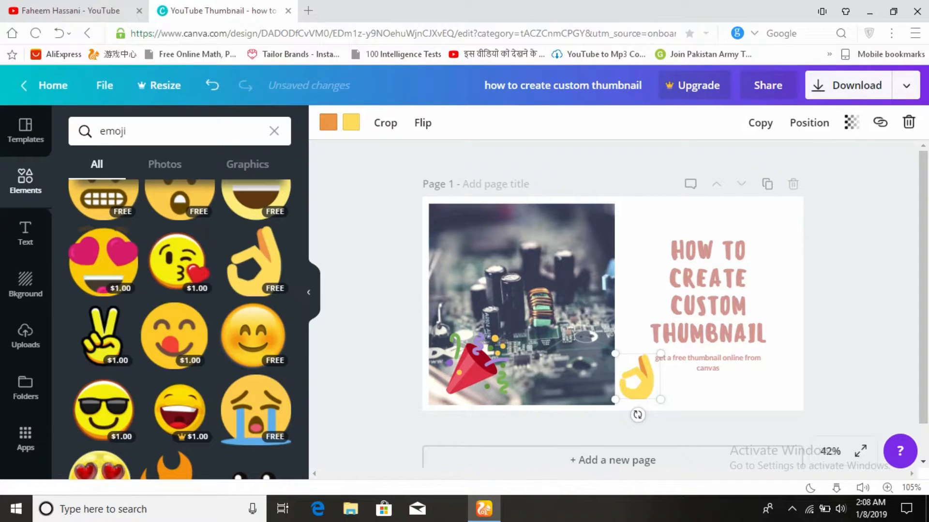
# - Search the elements for "fire" and place the free orange flame, reduced in size, at the upper left of the heading
pyautogui.click(179, 131)
pyautogui.hotkey('ctrl', 'a')
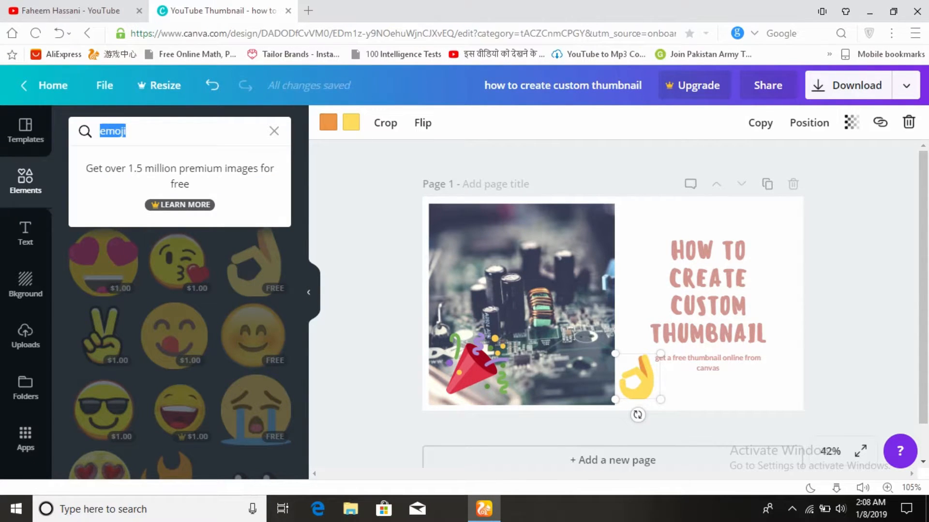
pyautogui.write('fire')
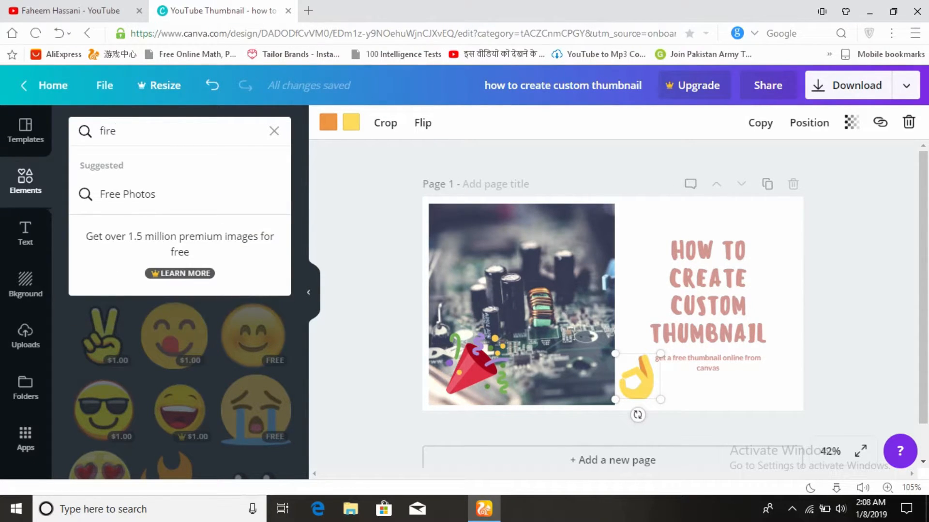
pyautogui.press('Return')
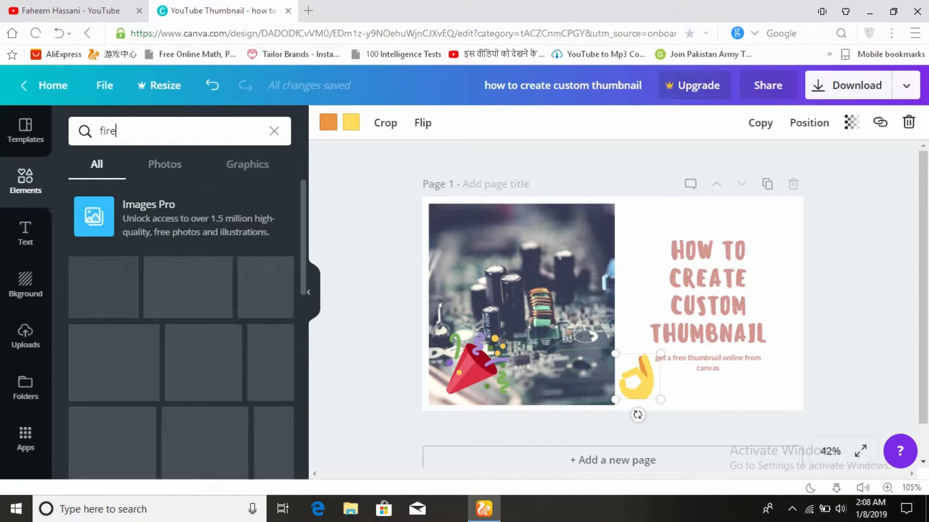
pyautogui.moveTo(100, 288); pyautogui.dragTo(561, 329)
pyautogui.moveTo(648, 250)
pyautogui.mouseDown()
pyautogui.moveTo(544, 385)
pyautogui.moveTo(507, 397)
pyautogui.moveTo(645, 248)
pyautogui.moveTo(644, 233)
pyautogui.mouseUp()
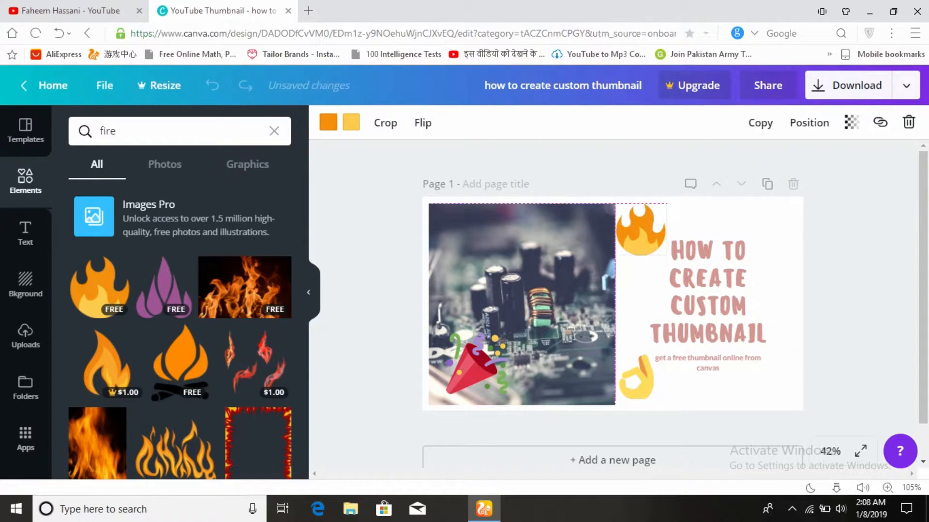
pyautogui.click(858, 258)
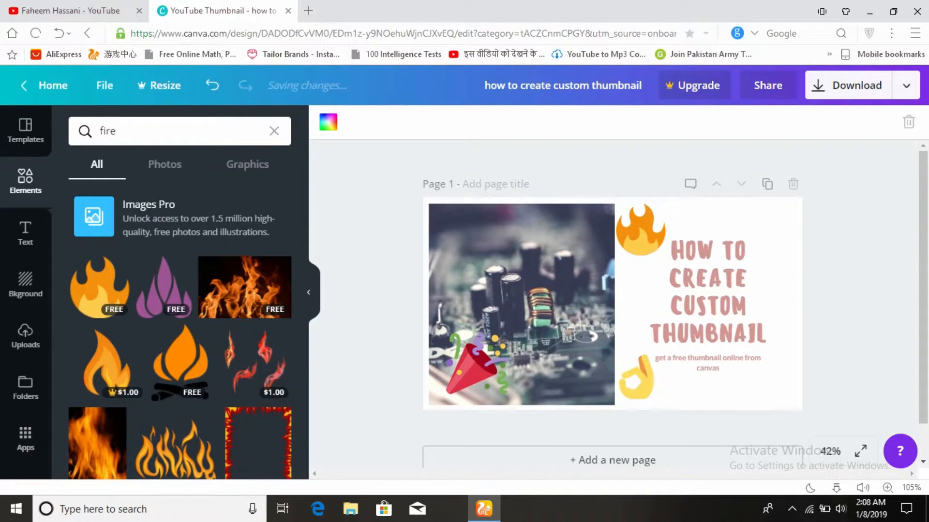
# - Try several free page backgrounds, including the starry sky and blue stripes, and apply the green leaves background
pyautogui.click(25, 285)
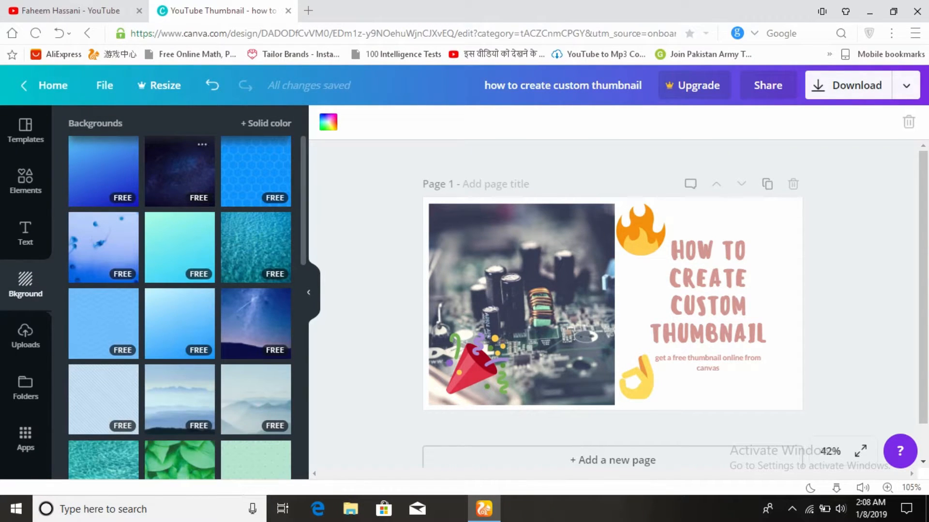
pyautogui.click(179, 171)
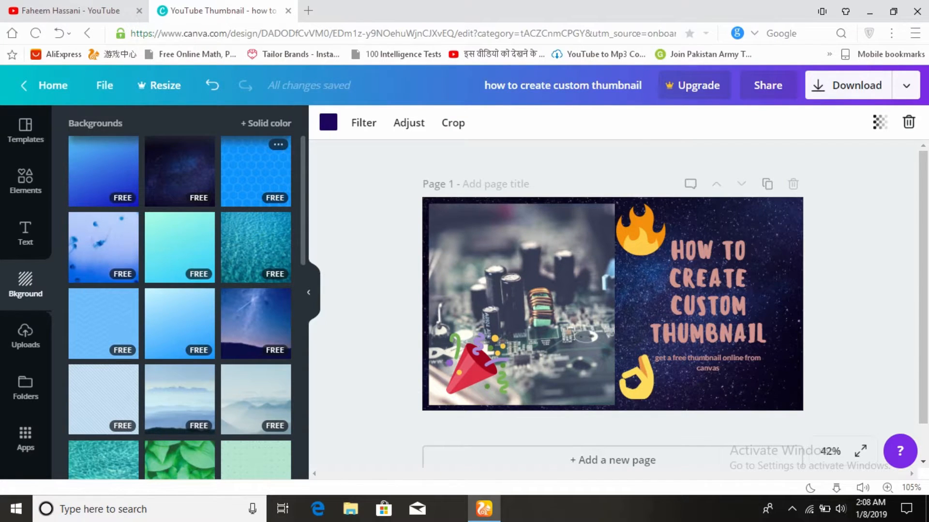
pyautogui.click(255, 171)
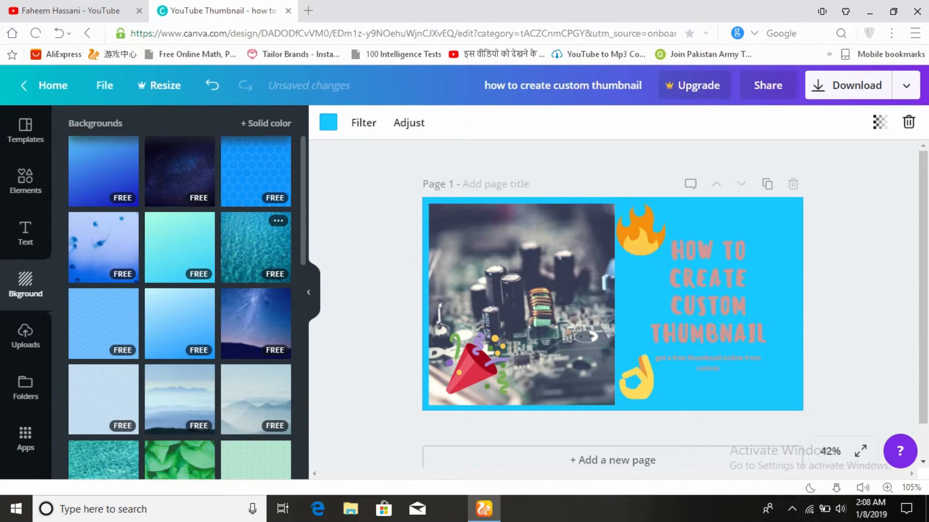
pyautogui.click(256, 218)
pyautogui.scroll(-3, 256, 218)
pyautogui.click(103, 264)
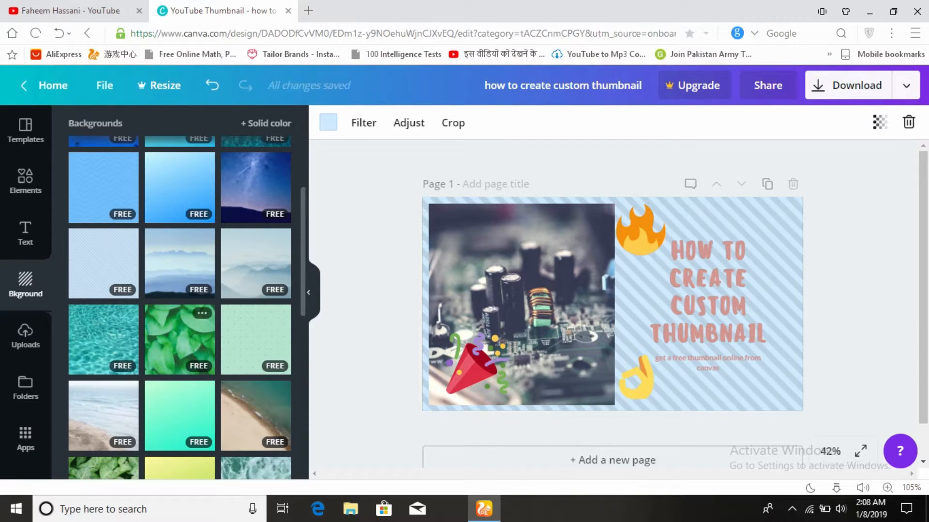
pyautogui.click(180, 339)
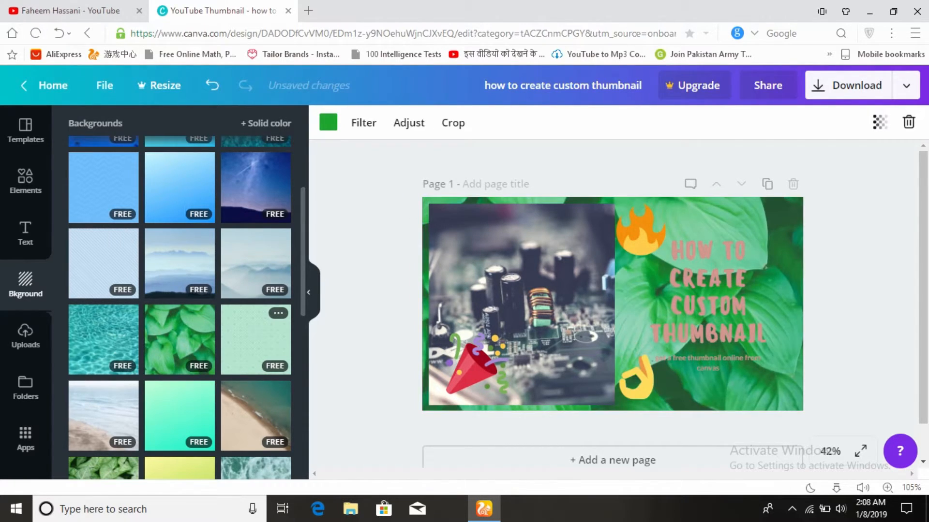
# - Try the free mint pattern, beach shoreline and green gingham backgrounds, and apply the dark navy starry night background to the page
pyautogui.click(255, 339)
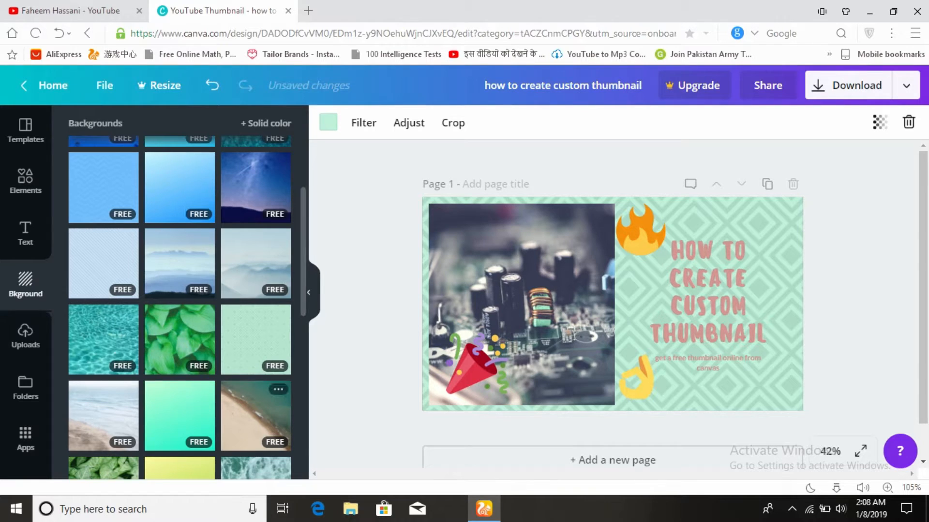
pyautogui.click(256, 416)
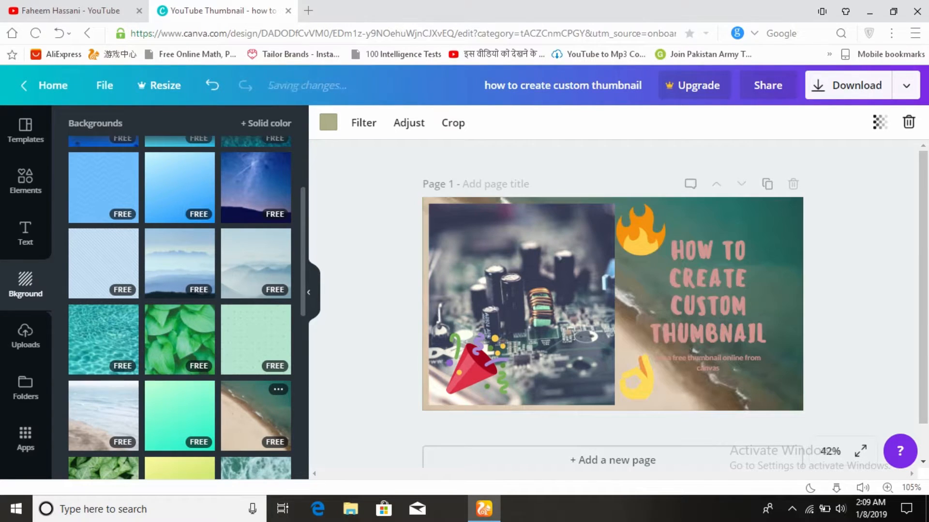
pyautogui.scroll(-3, 179, 387)
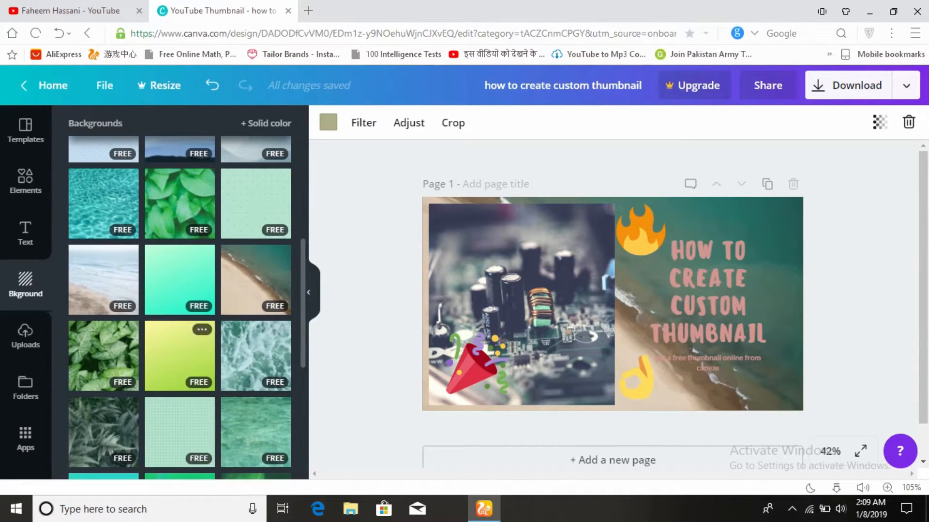
pyautogui.scroll(-3, 179, 356)
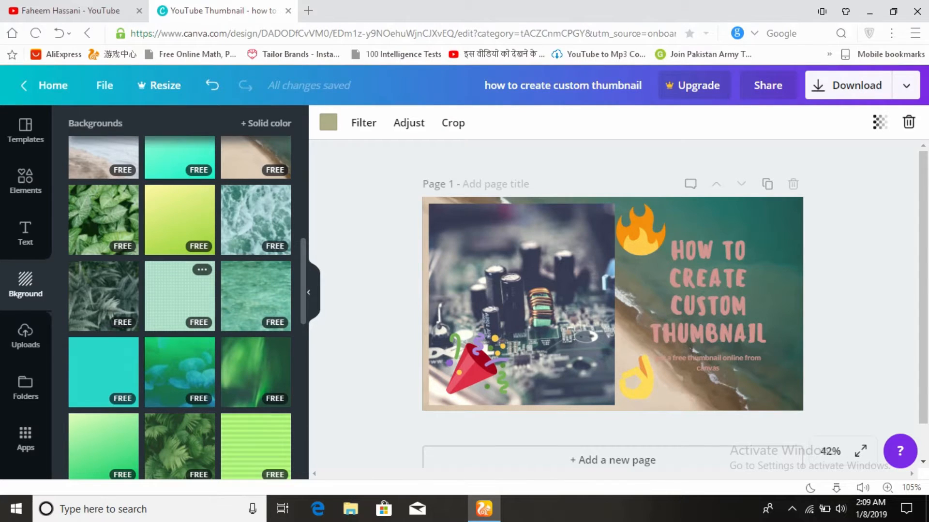
pyautogui.click(179, 296)
pyautogui.scroll(-6, 179, 296)
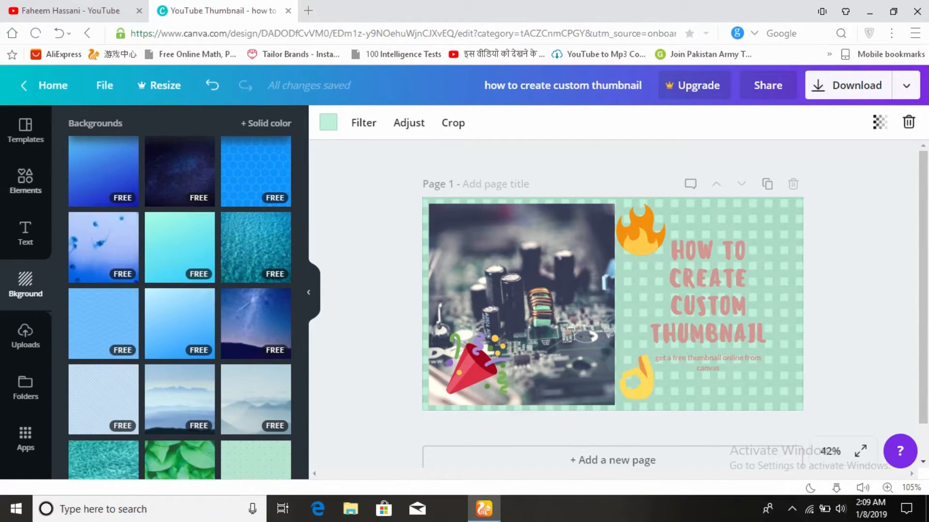
pyautogui.click(180, 171)
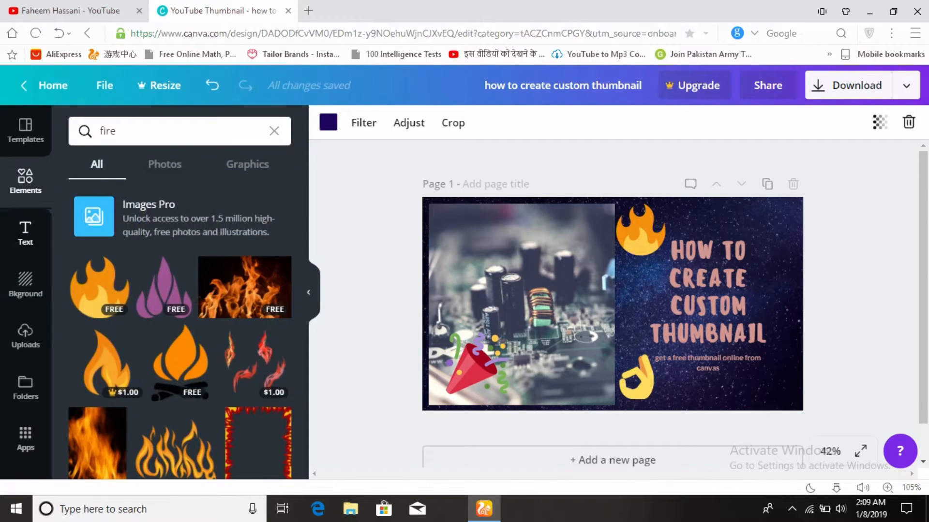
pyautogui.click(25, 233)
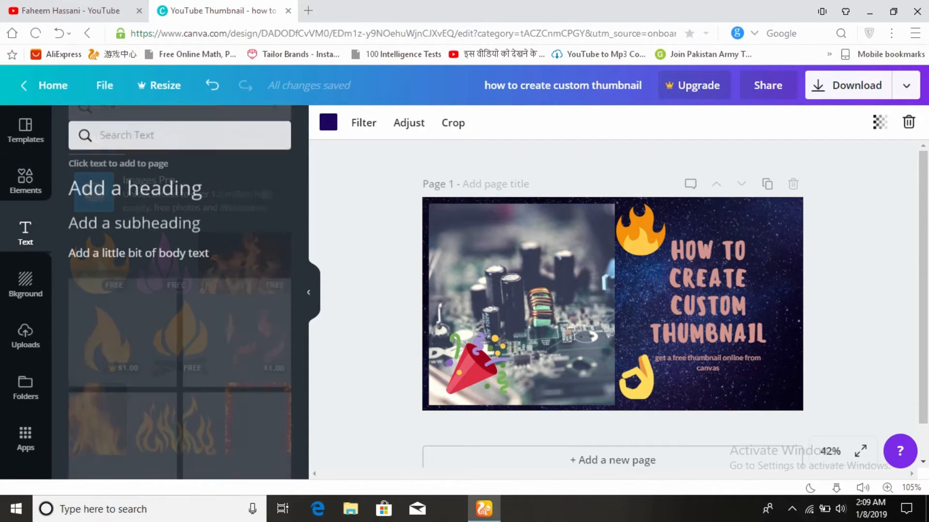
pyautogui.click(26, 285)
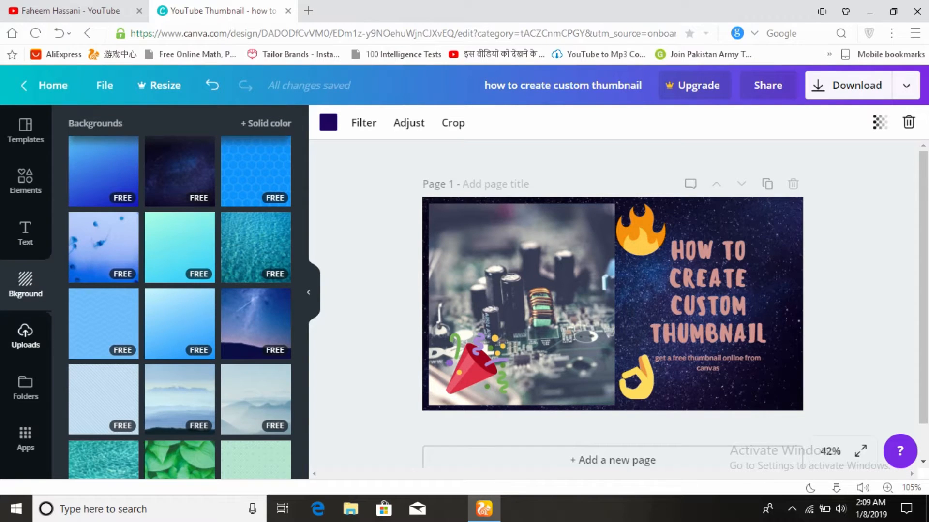
pyautogui.click(25, 387)
pyautogui.click(25, 439)
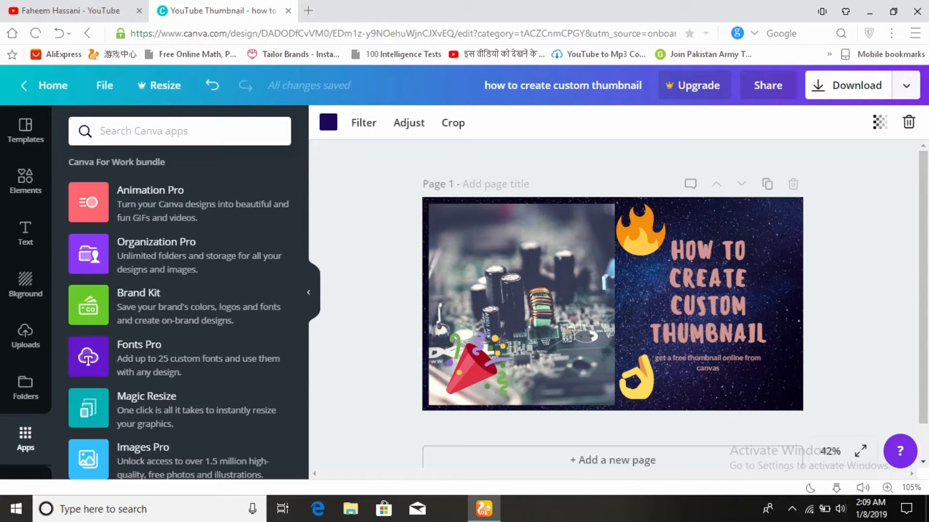
# - Download the thumbnail as a PNG file to the Desktop and dismiss the Canva for Work trial offer
pyautogui.click(852, 86)
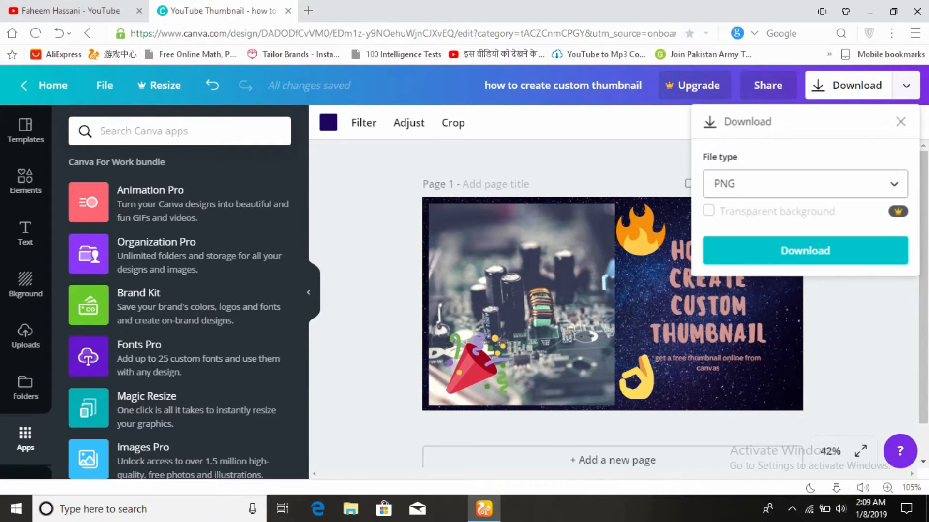
pyautogui.click(805, 251)
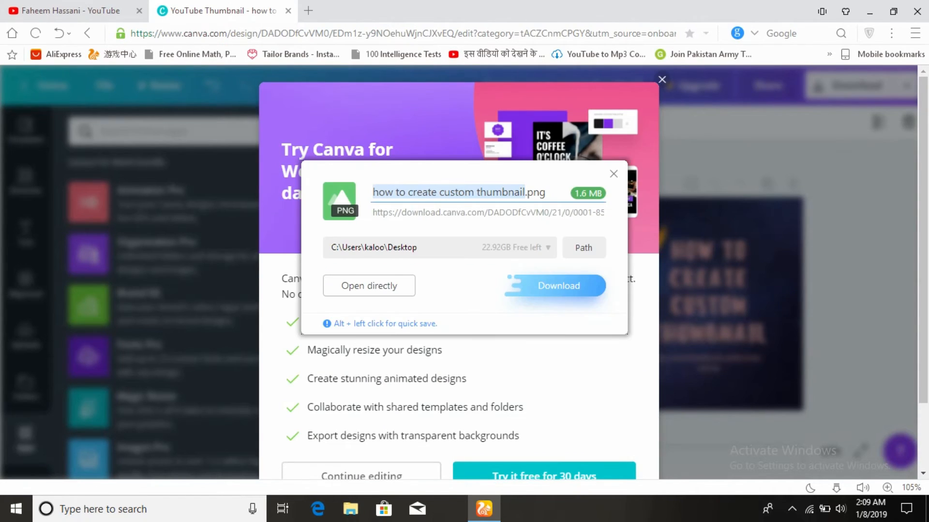
pyautogui.click(558, 286)
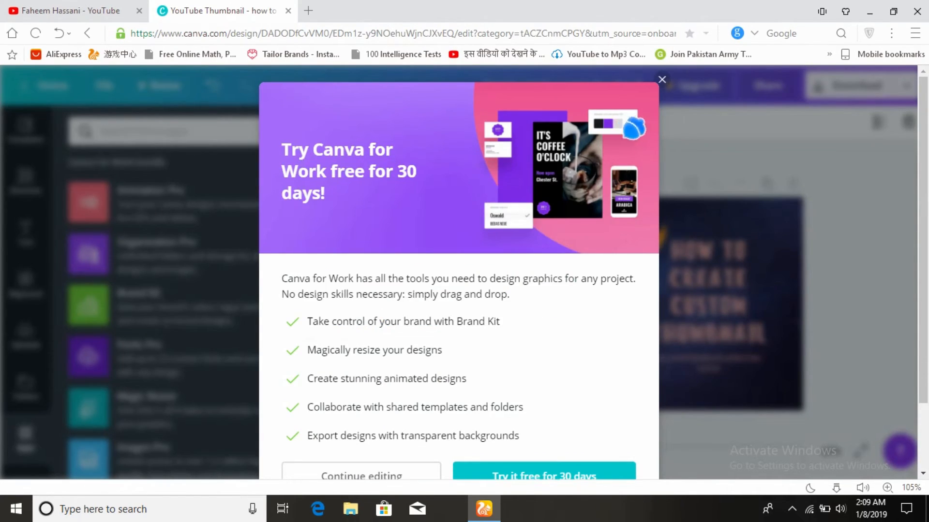
pyautogui.click(661, 80)
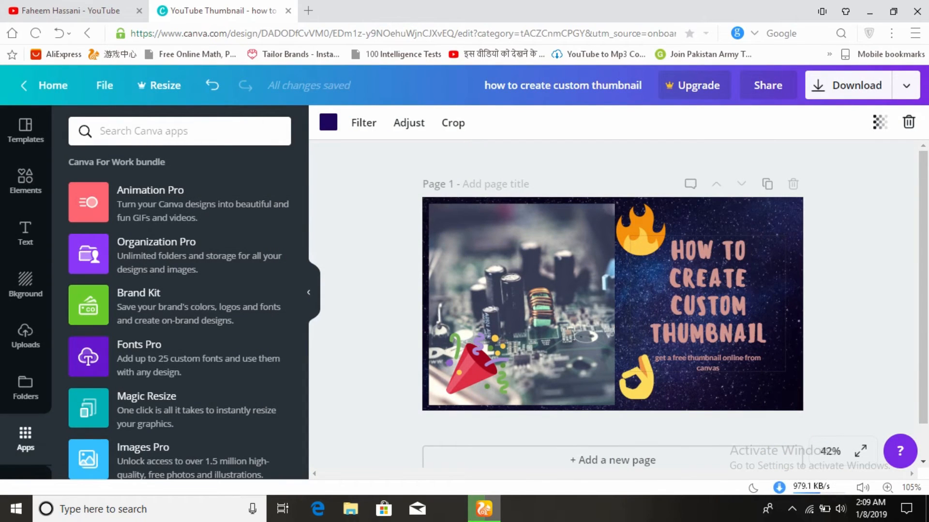